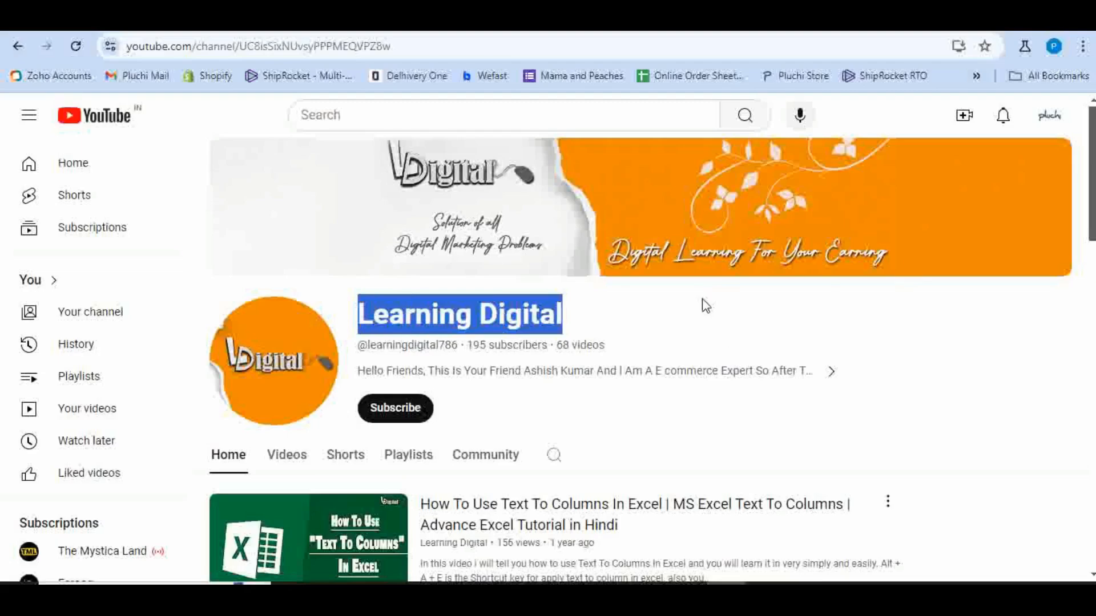
- Subscribe to the Learning Digital channel and set its bell notifications to All
scroll(702, 303, "down", 12)
scroll(717, 311, "up", 10)
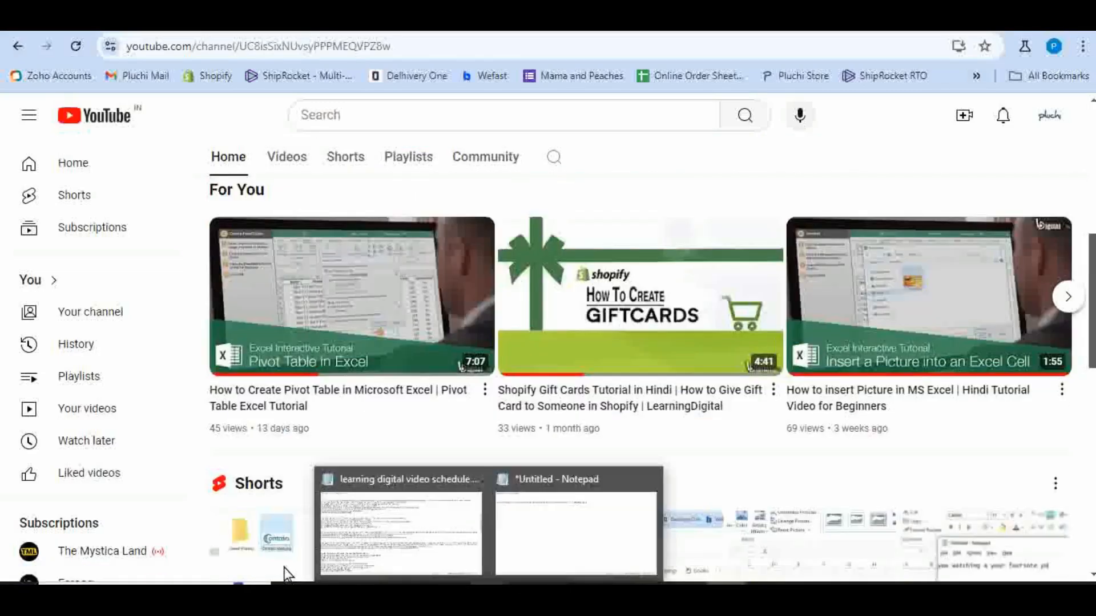
scroll(411, 350, "up", 3)
left_click(411, 350)
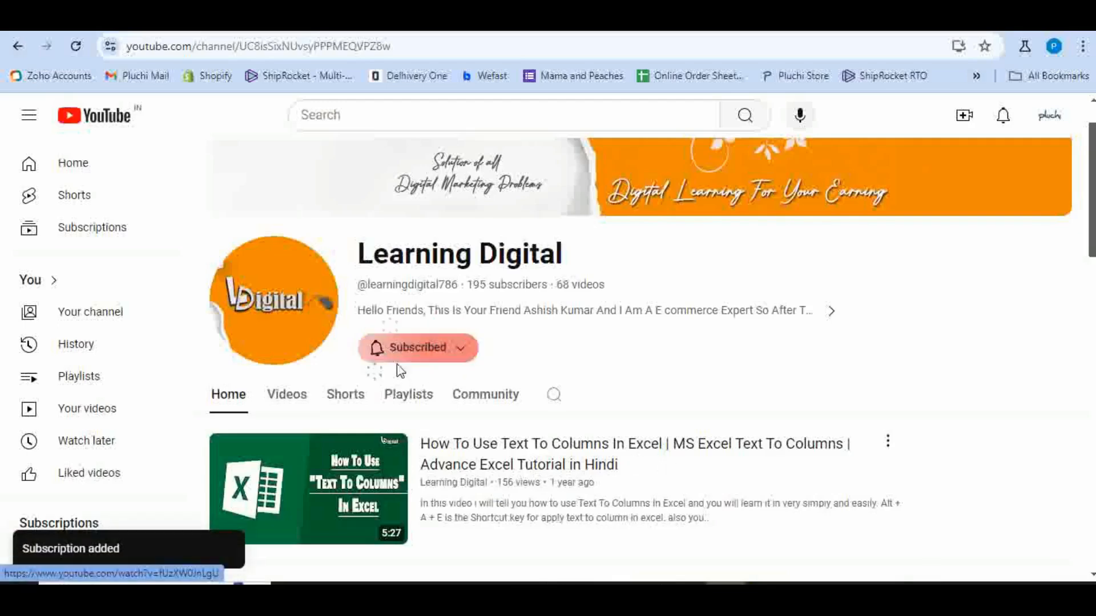
left_click(413, 348)
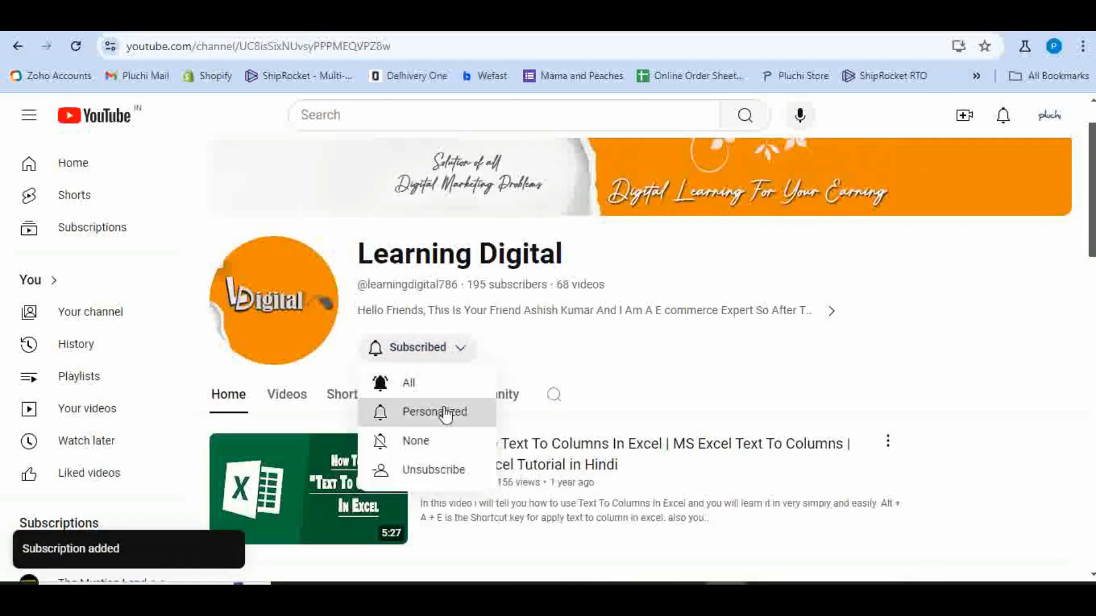
left_click(409, 383)
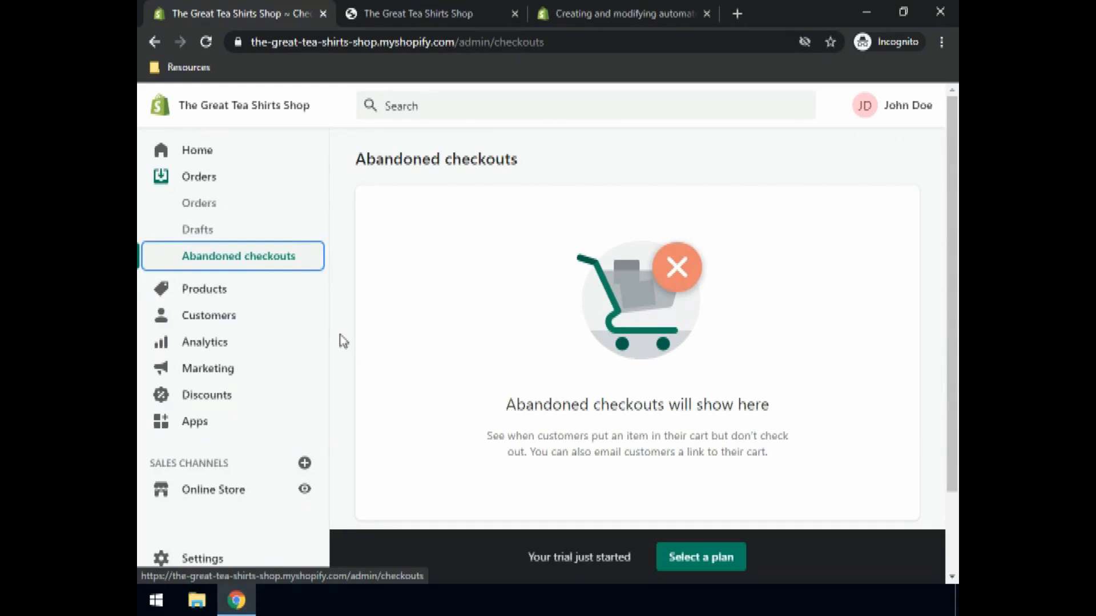
- Go to the store's Customers page from the sidebar
left_click(203, 324)
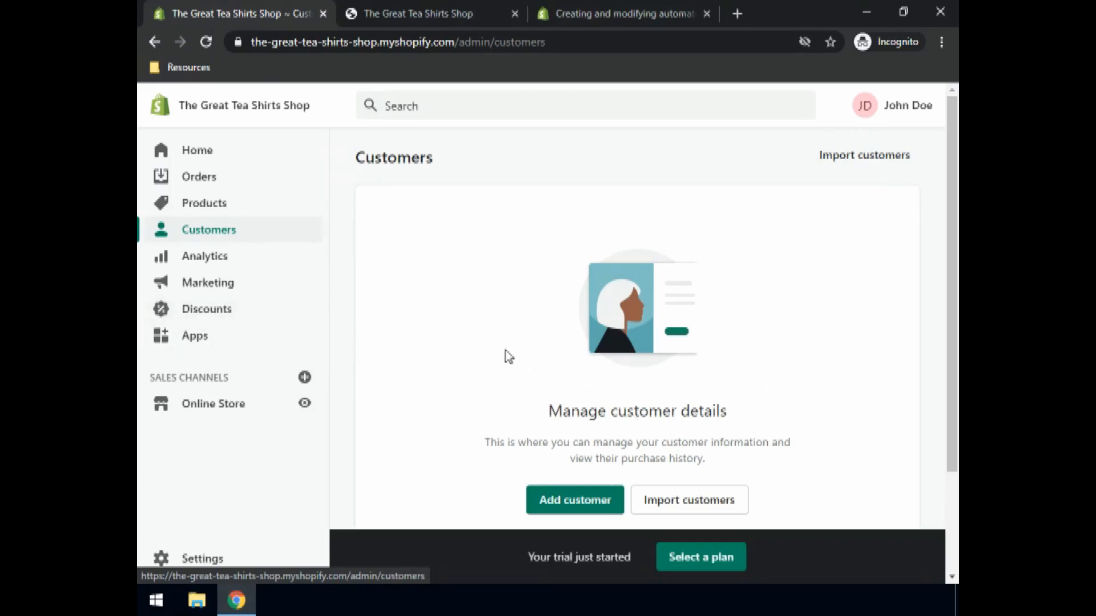
scroll(497, 348, "down", 2)
- Start a new customer and enter their first name, last name and e-mail address
left_click(560, 378)
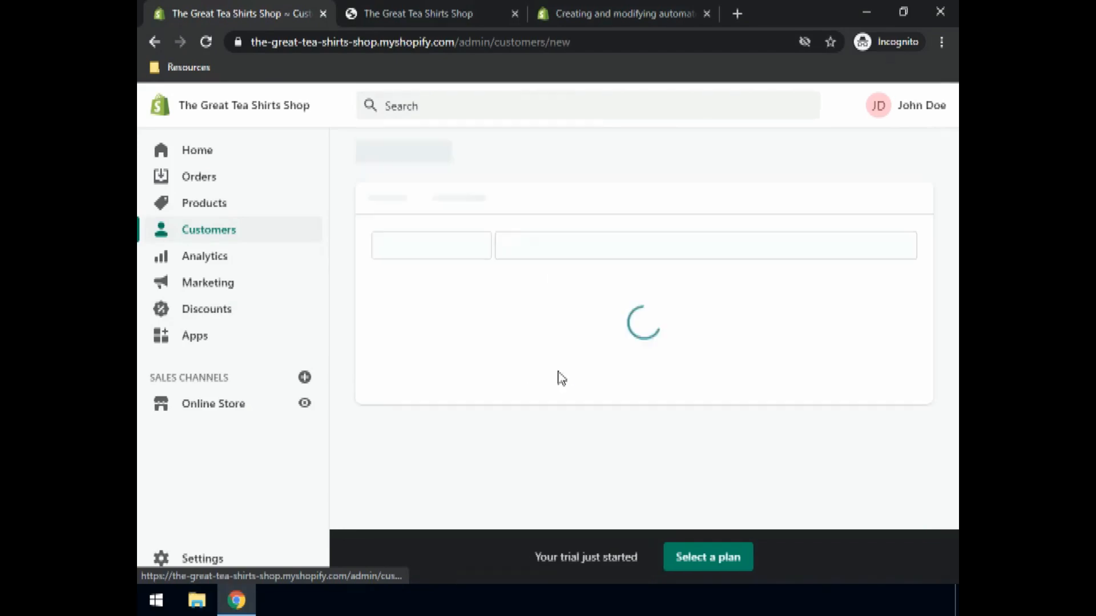
left_click(414, 320)
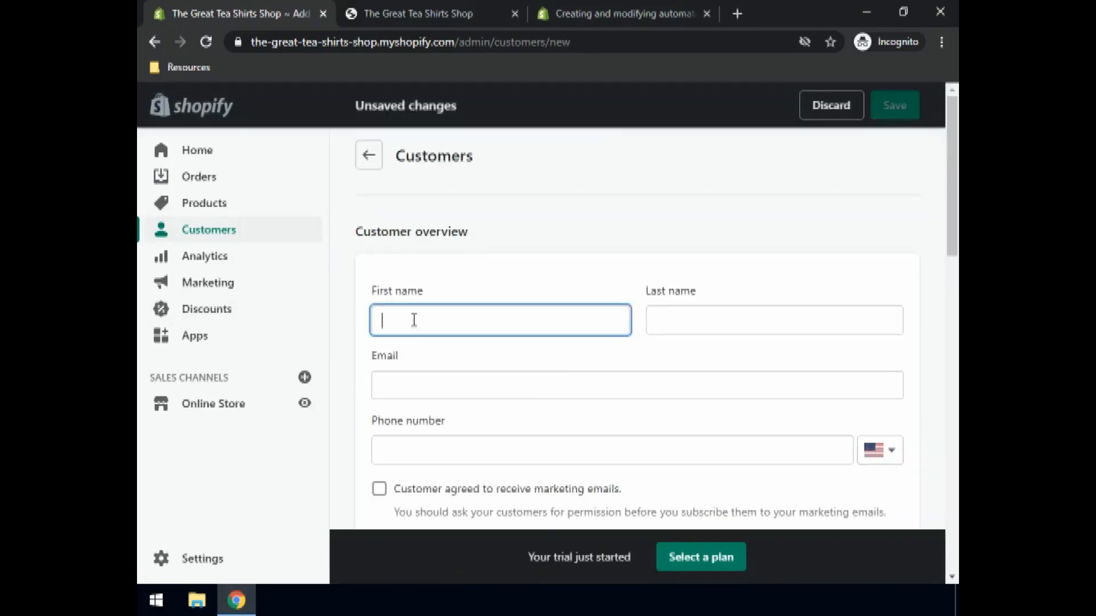
type("Jane")
key("Tab")
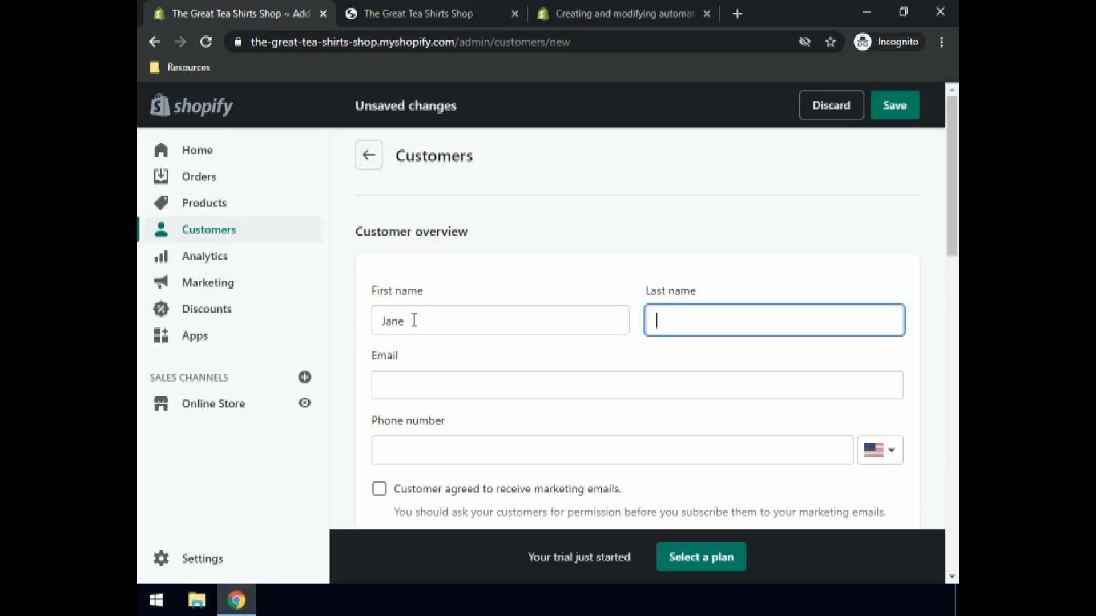
type("Doe")
key("Tab")
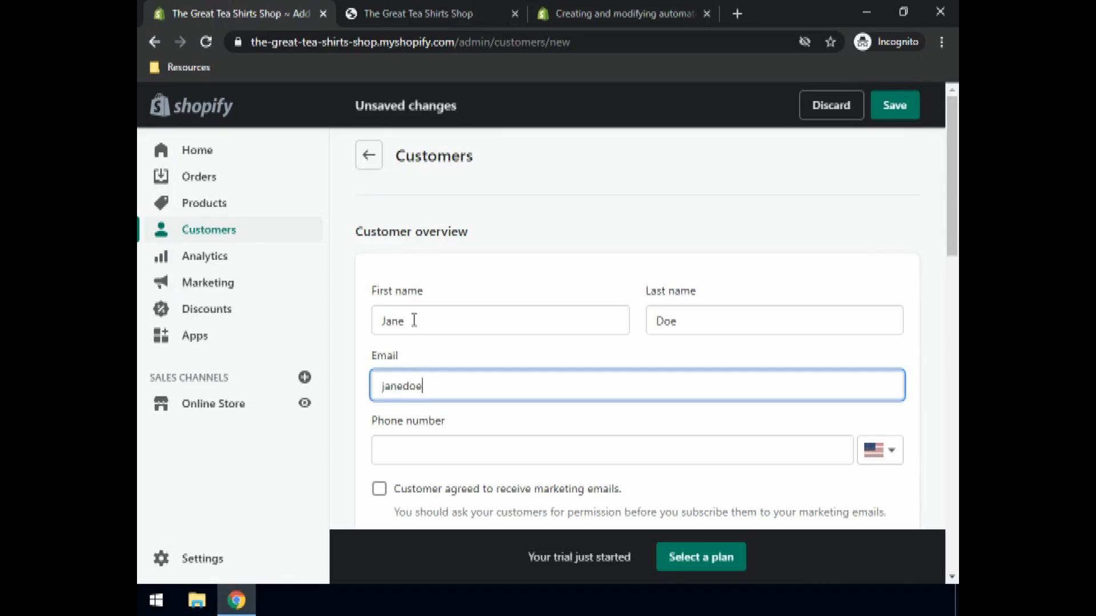
- Add the customer's phone number and leave marketing emails unchecked
left_click(429, 451)
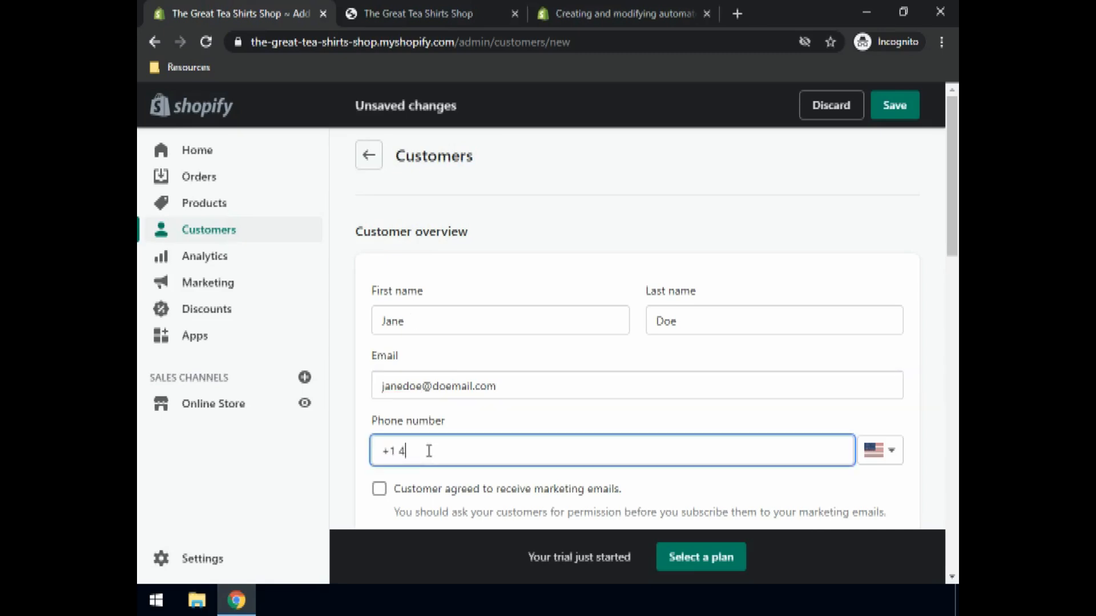
scroll(429, 451, "down", 3)
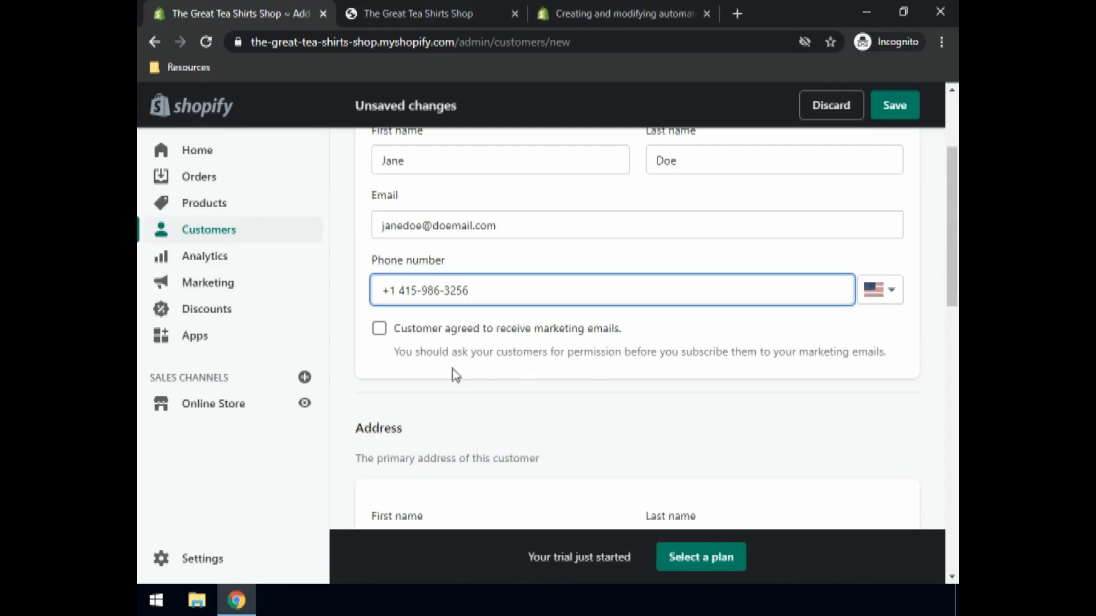
left_click(378, 333)
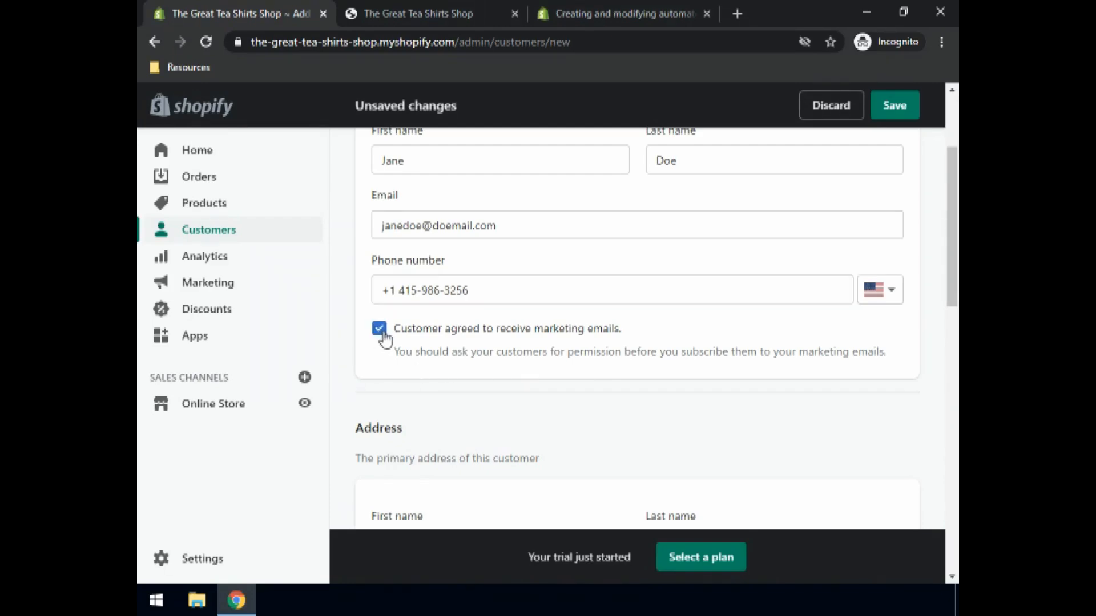
left_click(382, 334)
- Fill in the address's first name, street address and city
scroll(514, 377, "down", 3)
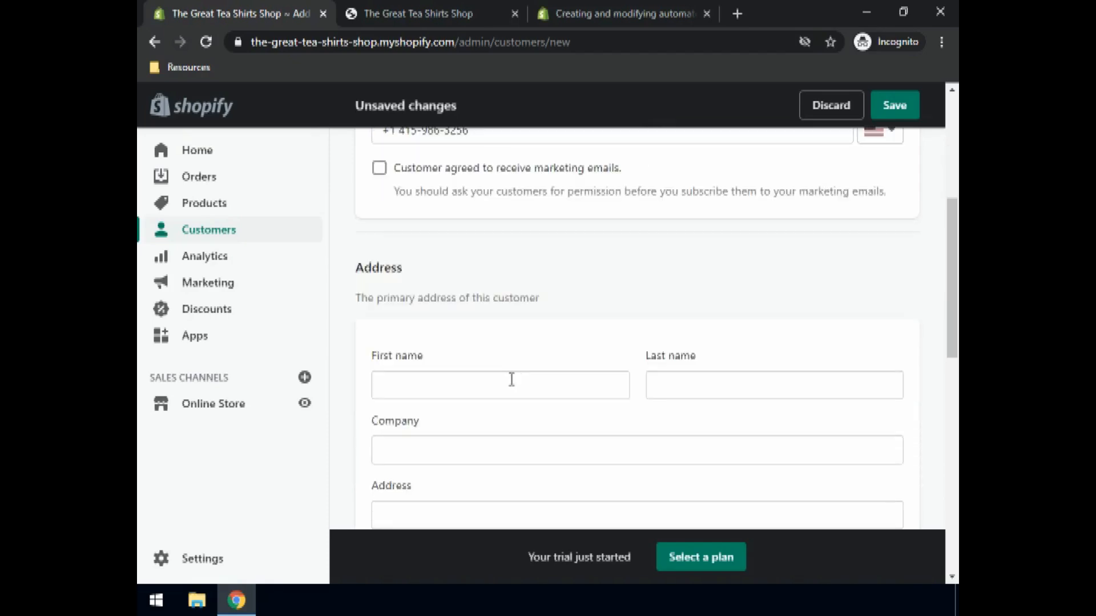
scroll(437, 355, "down", 3)
left_click(406, 227)
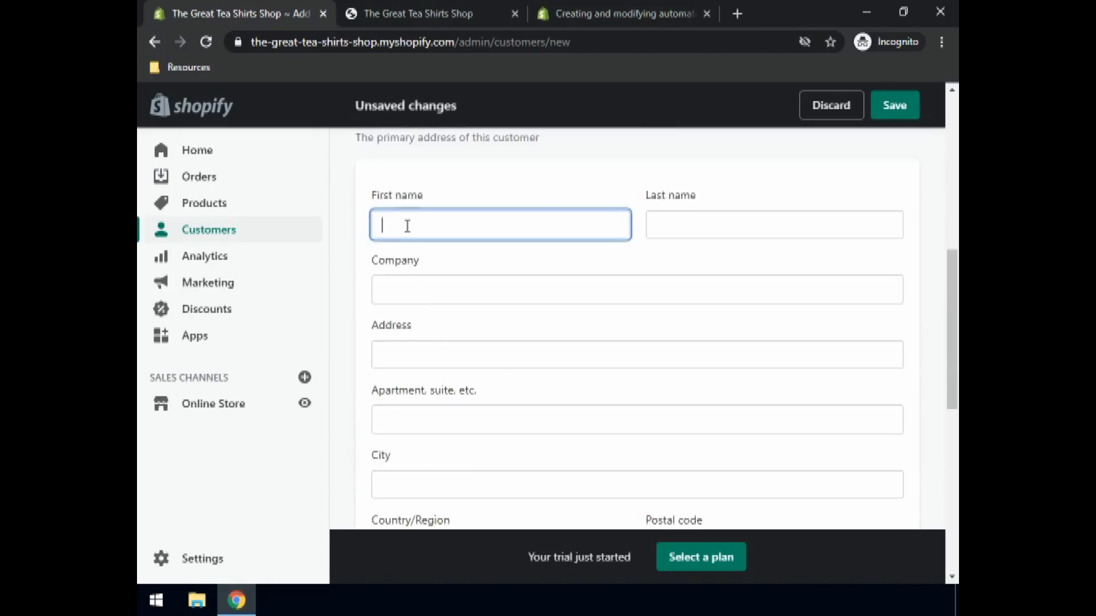
type("Jane")
key("Tab")
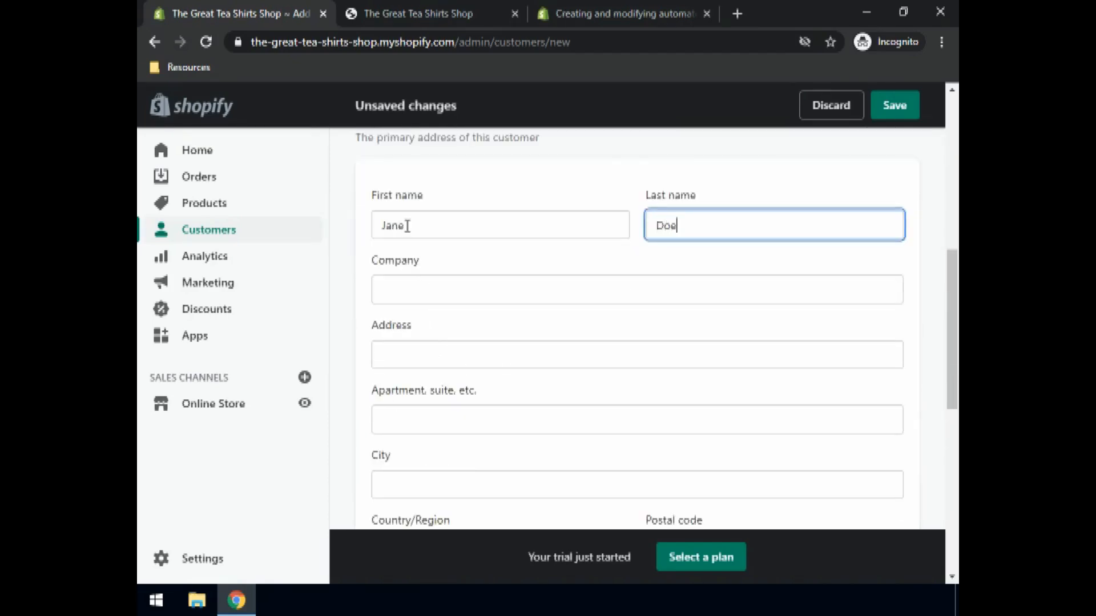
left_click(408, 358)
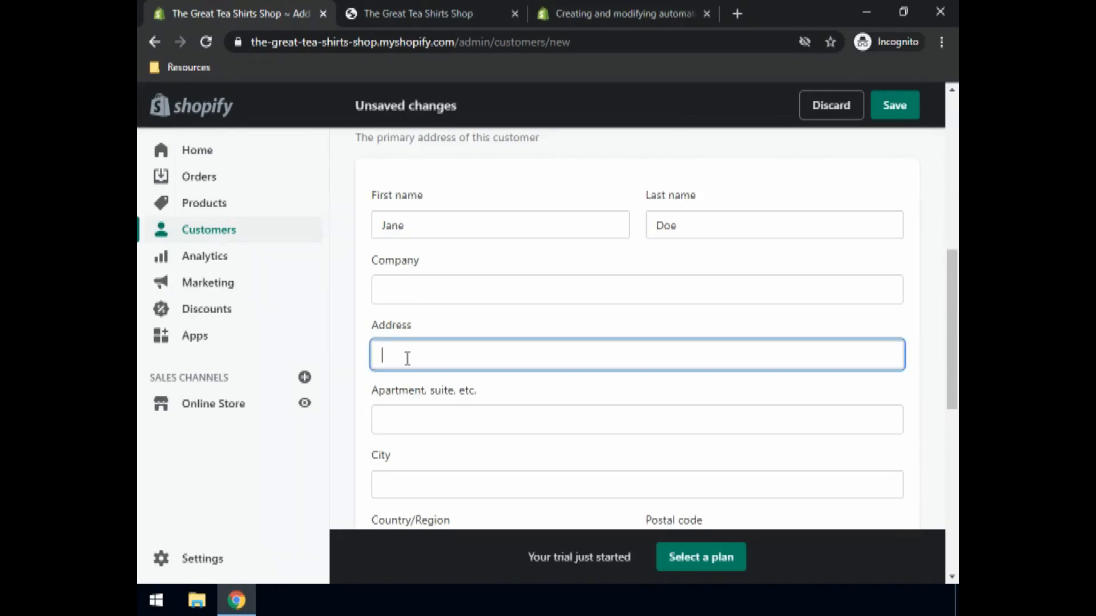
type("Golden Gate")
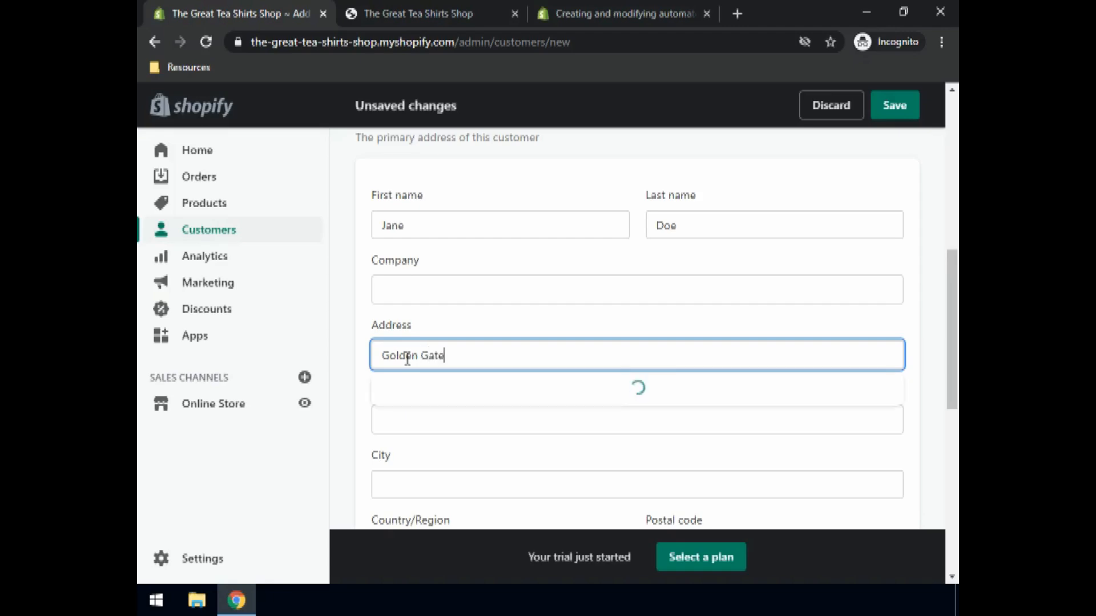
type(" Bridge")
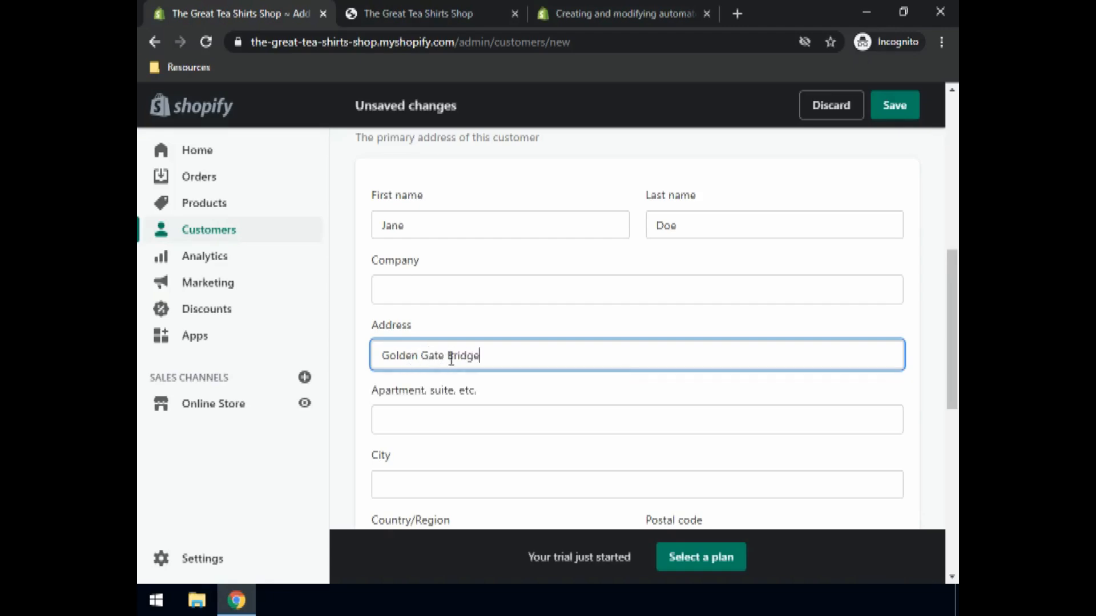
left_click(416, 479)
type("San Francisco")
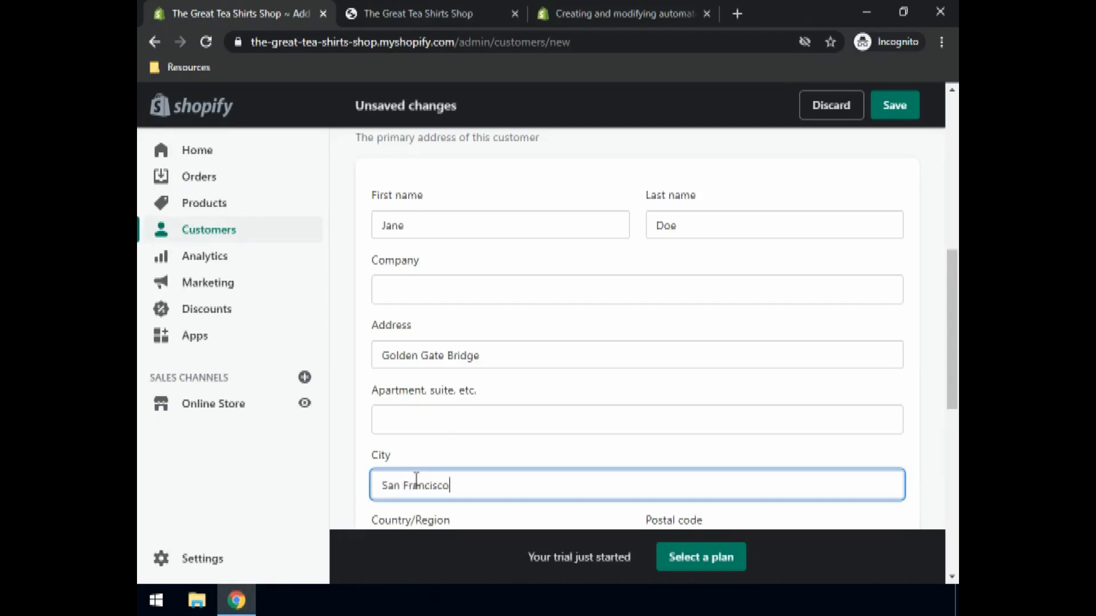
- Set the address country to United States and the state to California
scroll(421, 479, "down", 4)
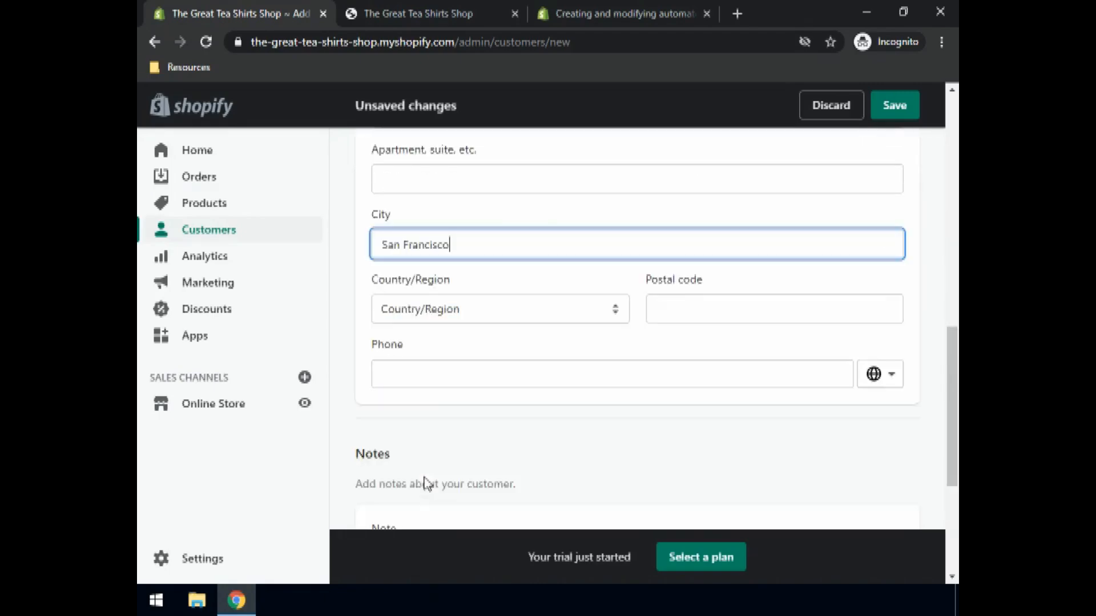
left_click(417, 310)
type("u")
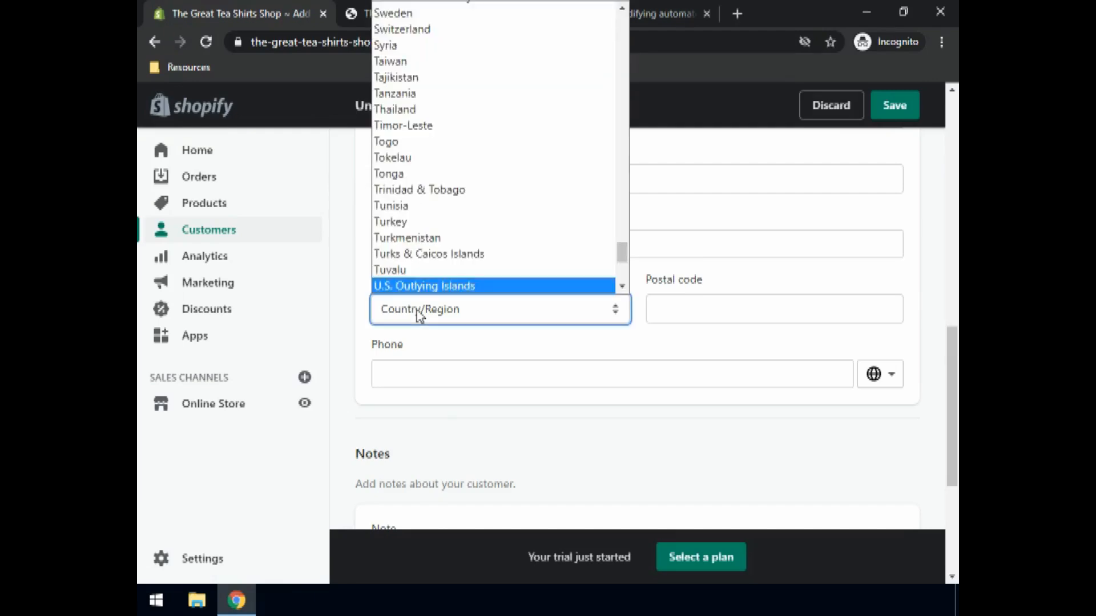
key("Down")
key("Down")
key("Down")
key("Down")
key("Down")
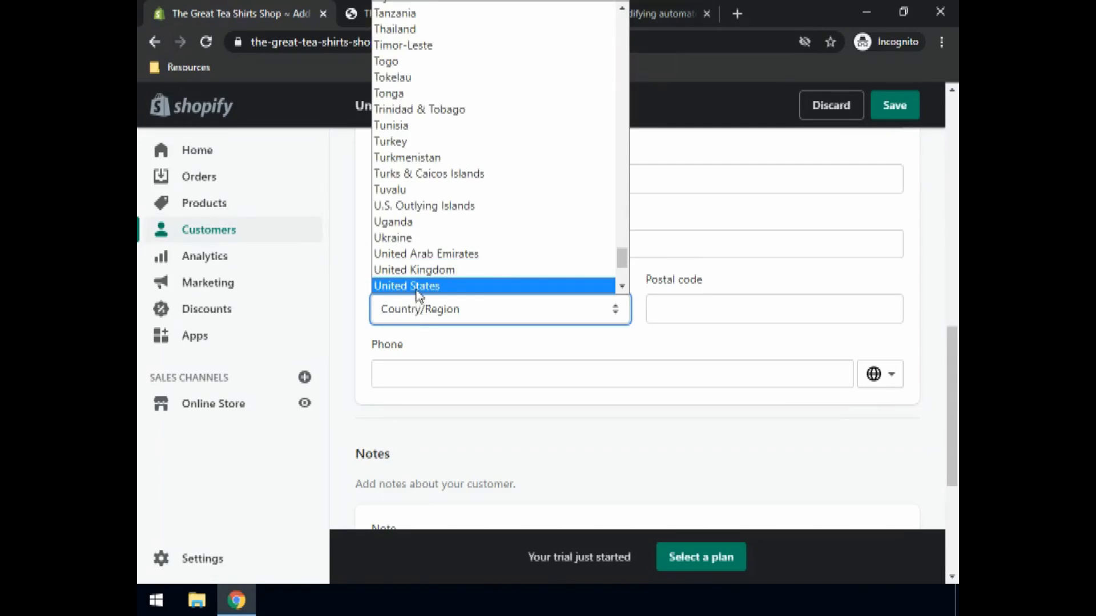
left_click(417, 287)
left_click(673, 322)
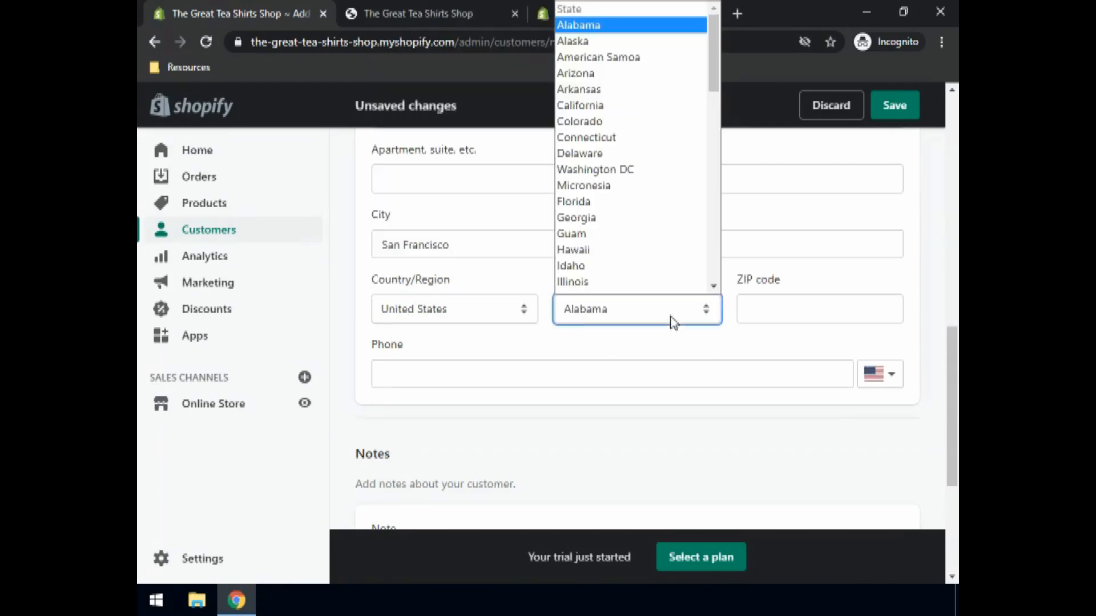
left_click(596, 109)
- Enter the address phone number and save the new customer profile
left_click(785, 312)
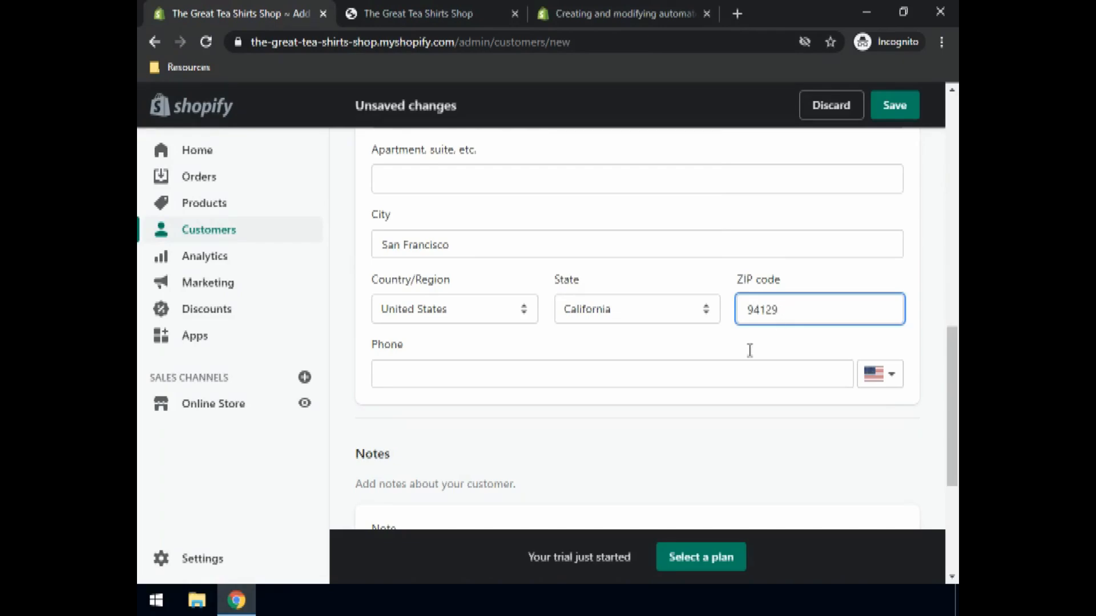
left_click(404, 379)
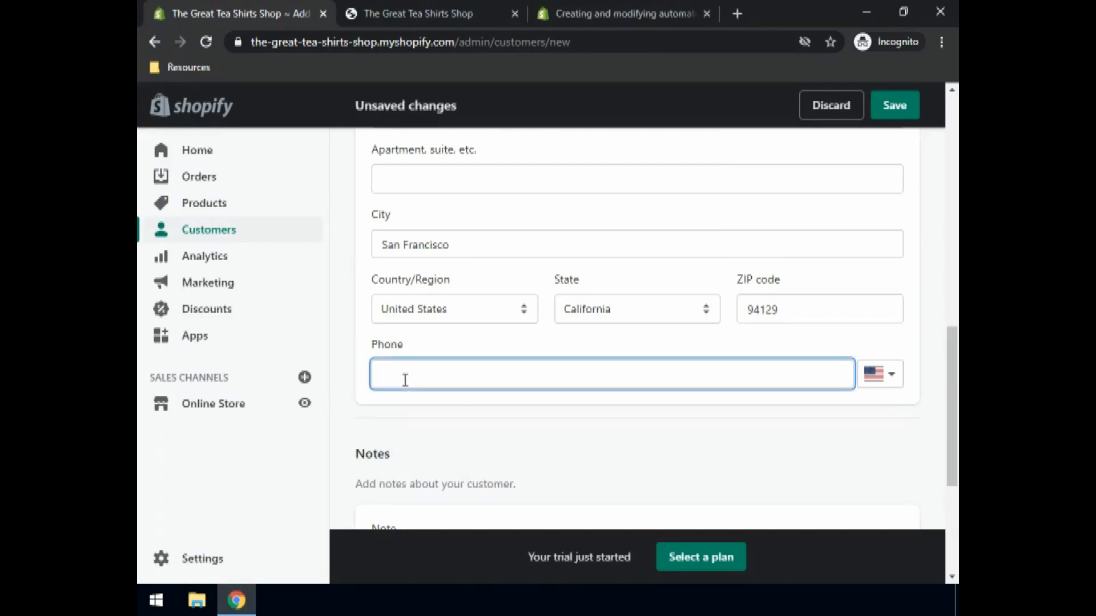
scroll(759, 372, "down", 3)
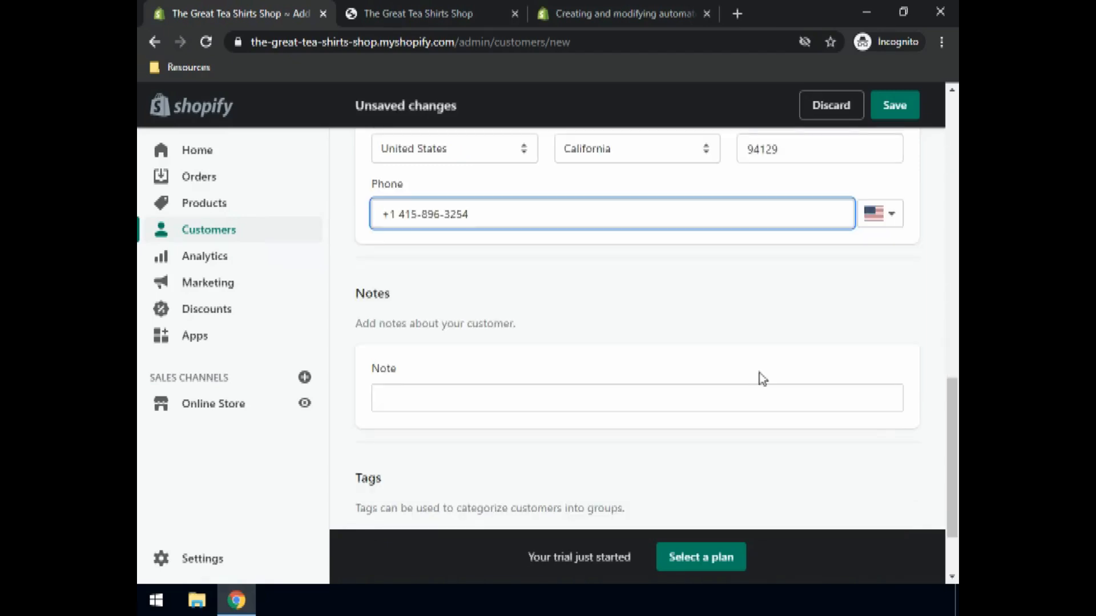
scroll(759, 373, "up", 8)
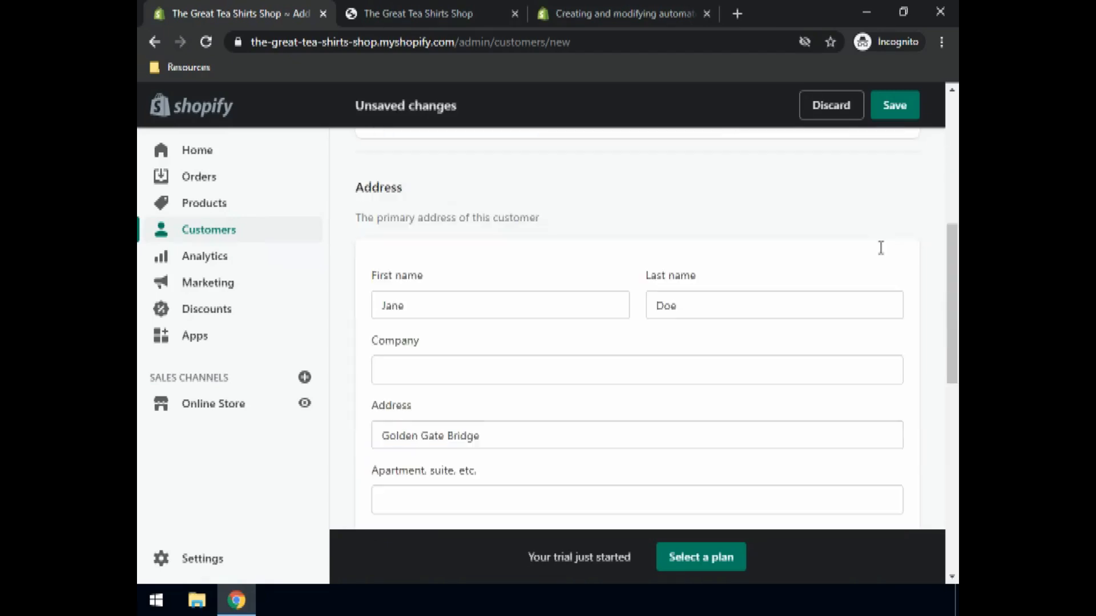
left_click(896, 106)
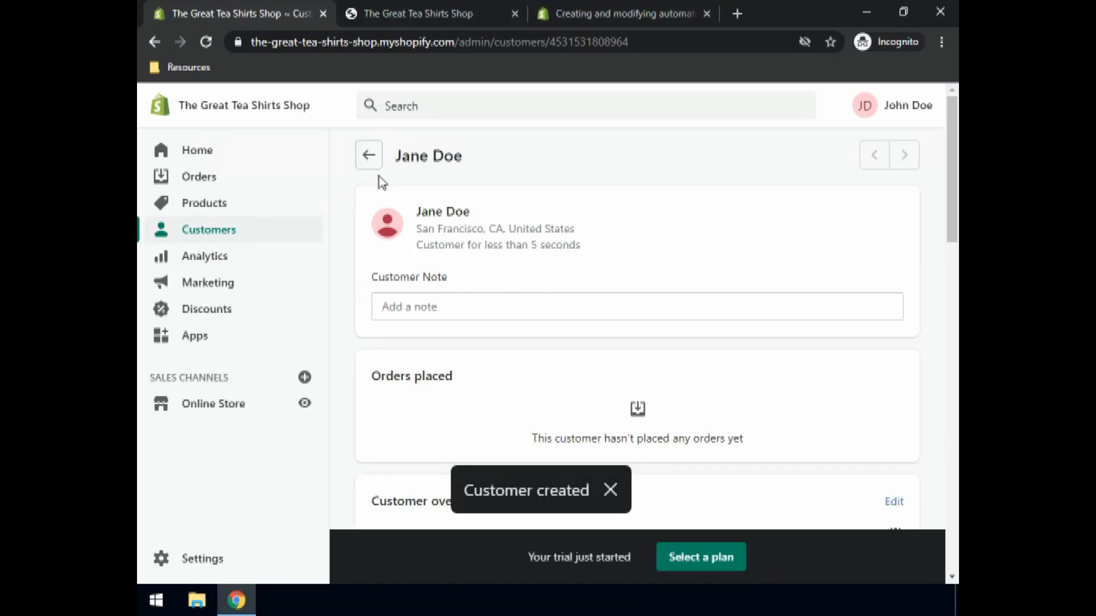
- Return to the Customers list, then open the Drafts list under Orders
left_click(369, 155)
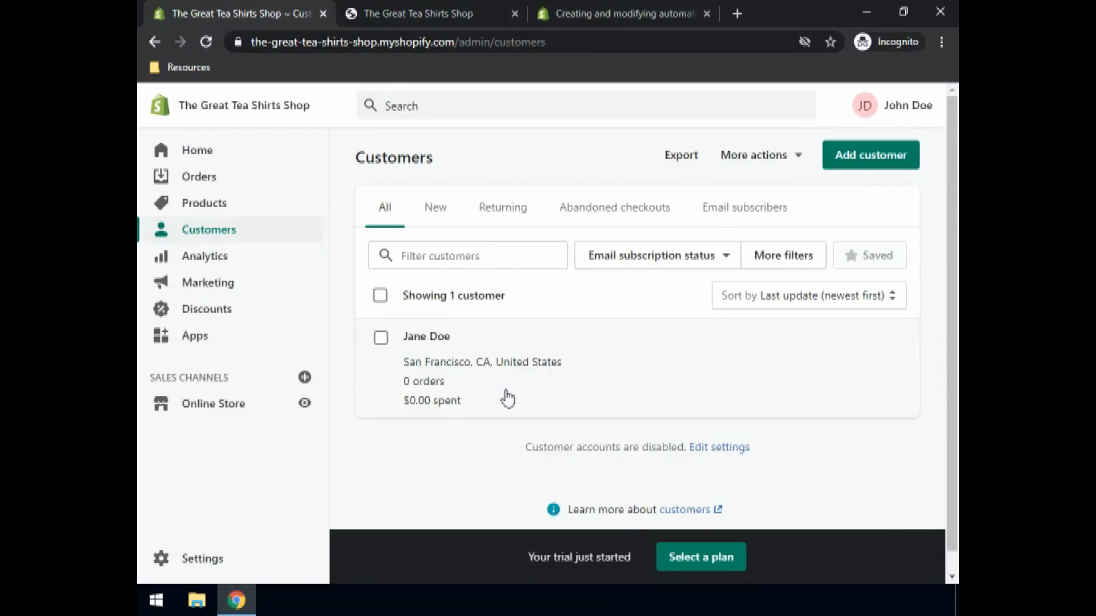
left_click(199, 179)
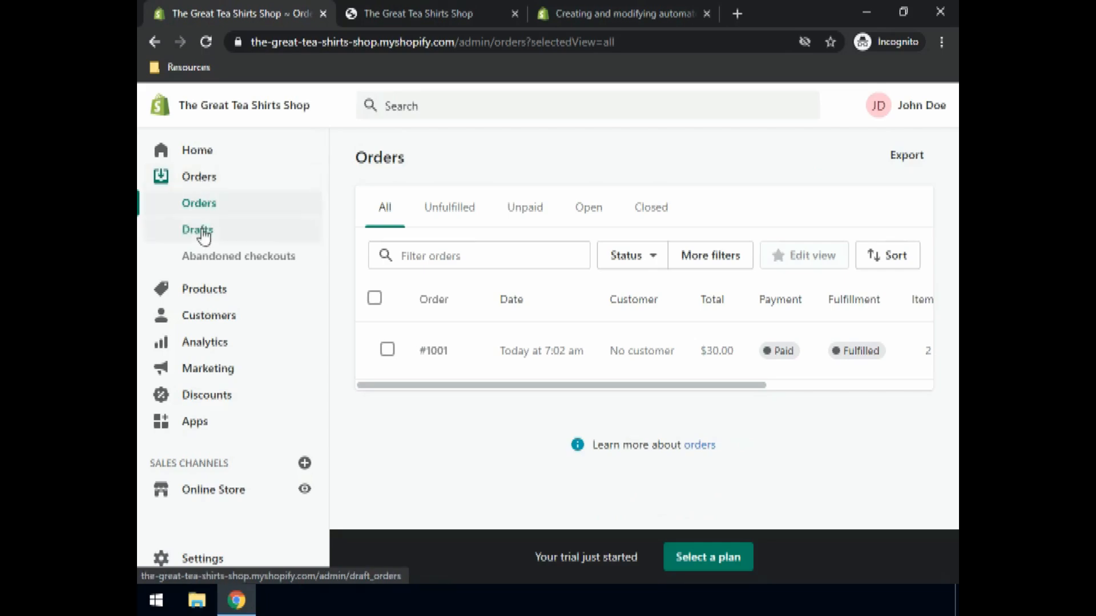
left_click(204, 231)
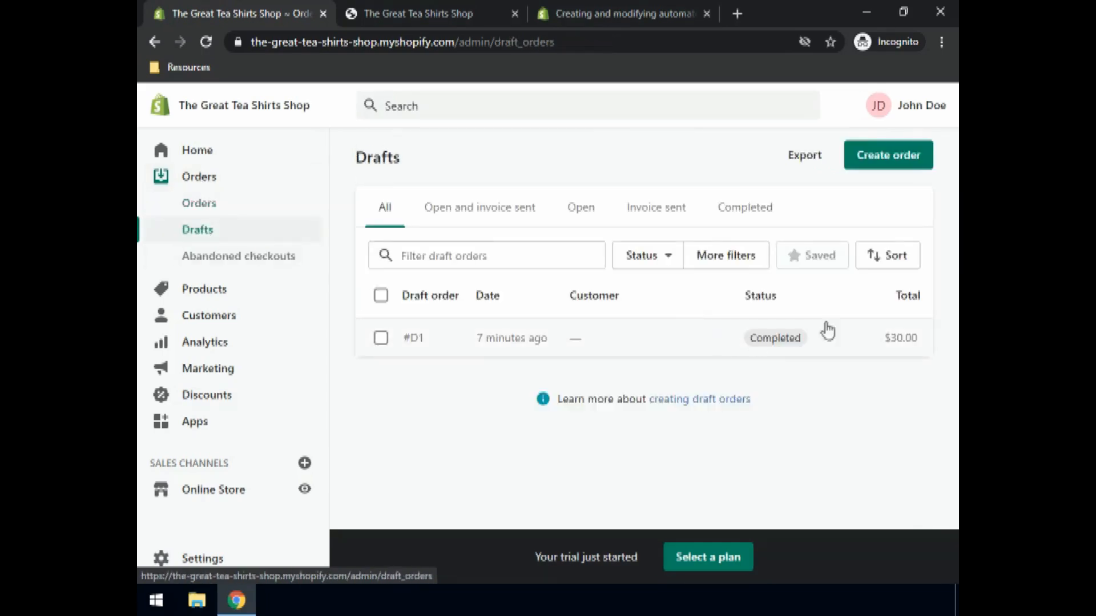
- Create a new draft order and add one Red T-shirt found by searching 'red'
left_click(876, 153)
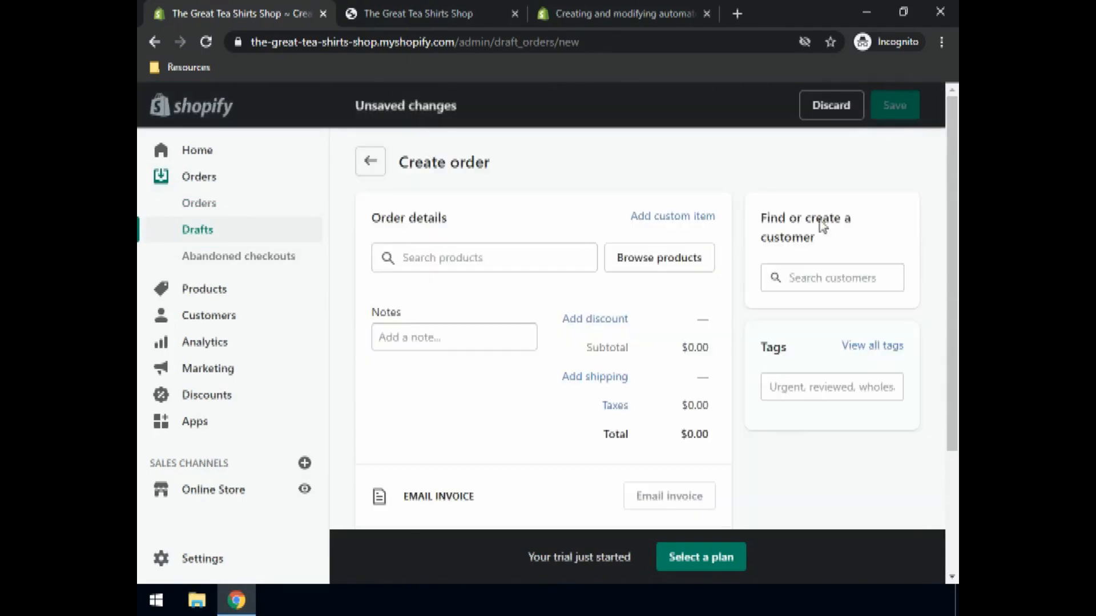
left_click(419, 261)
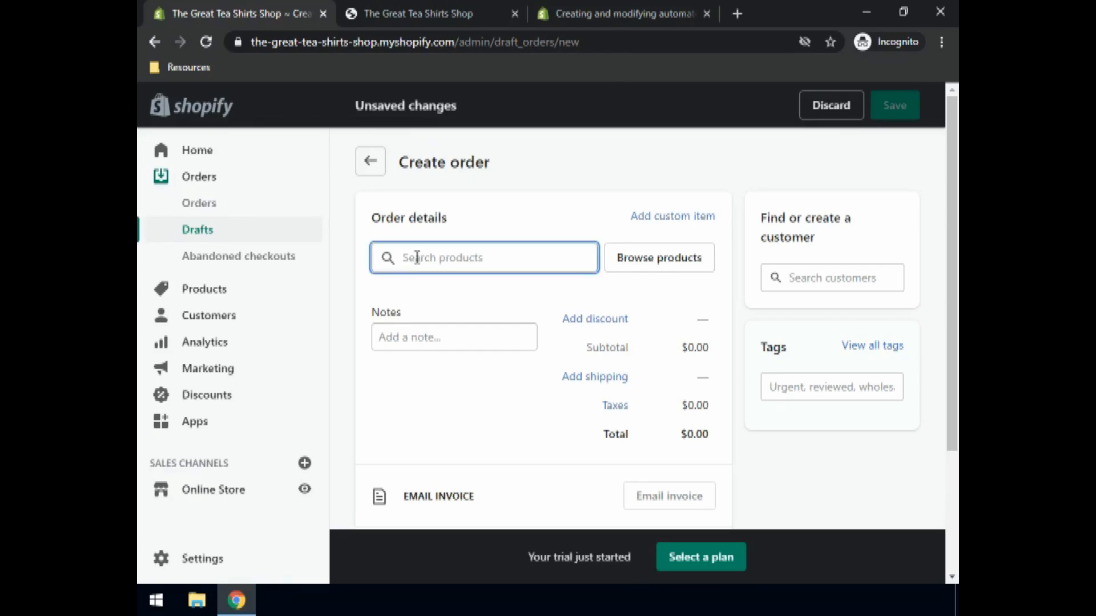
type("red")
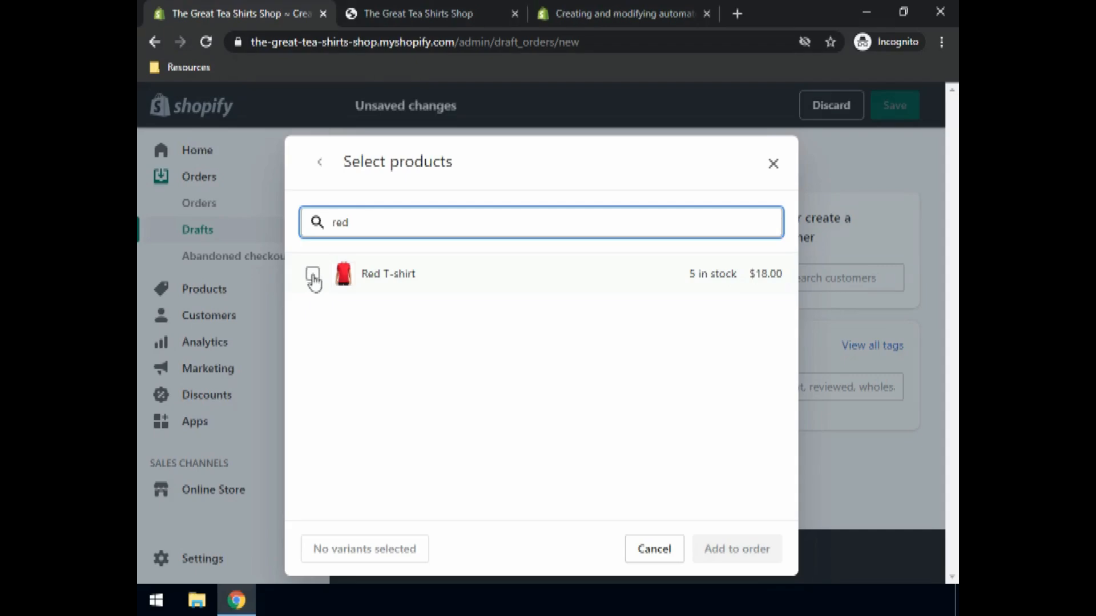
left_click(312, 277)
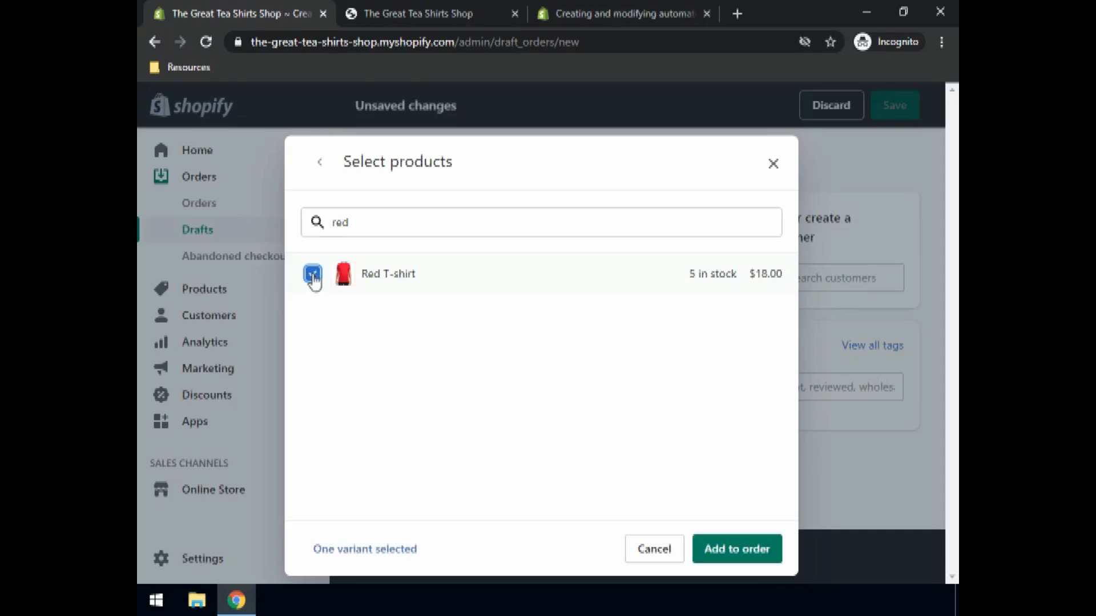
left_click(728, 548)
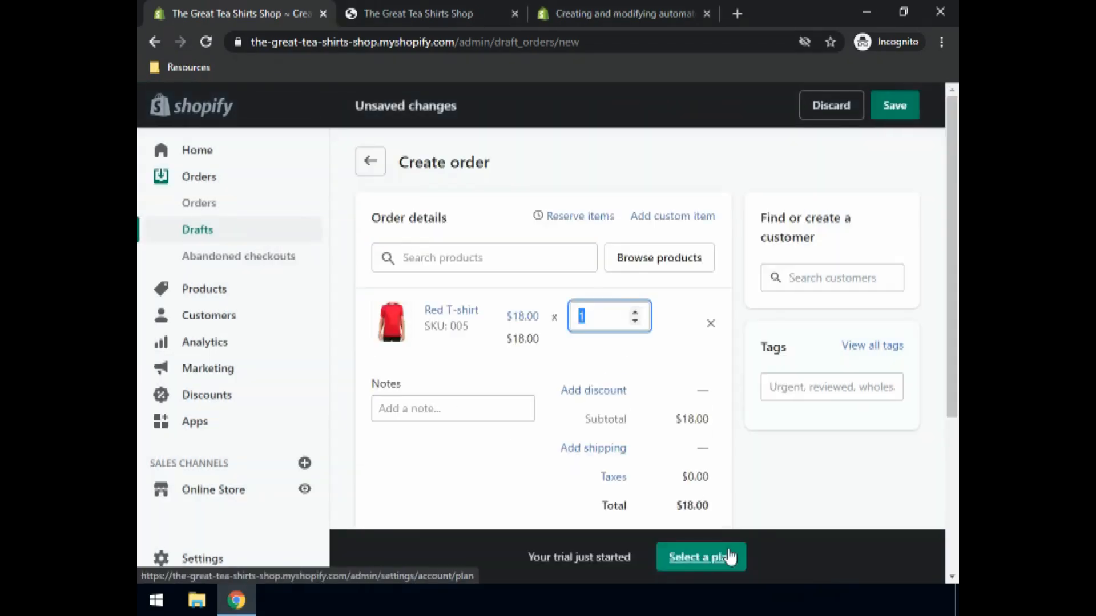
- Assign the existing customer to the draft order, pulling in her shipping address
left_click(842, 275)
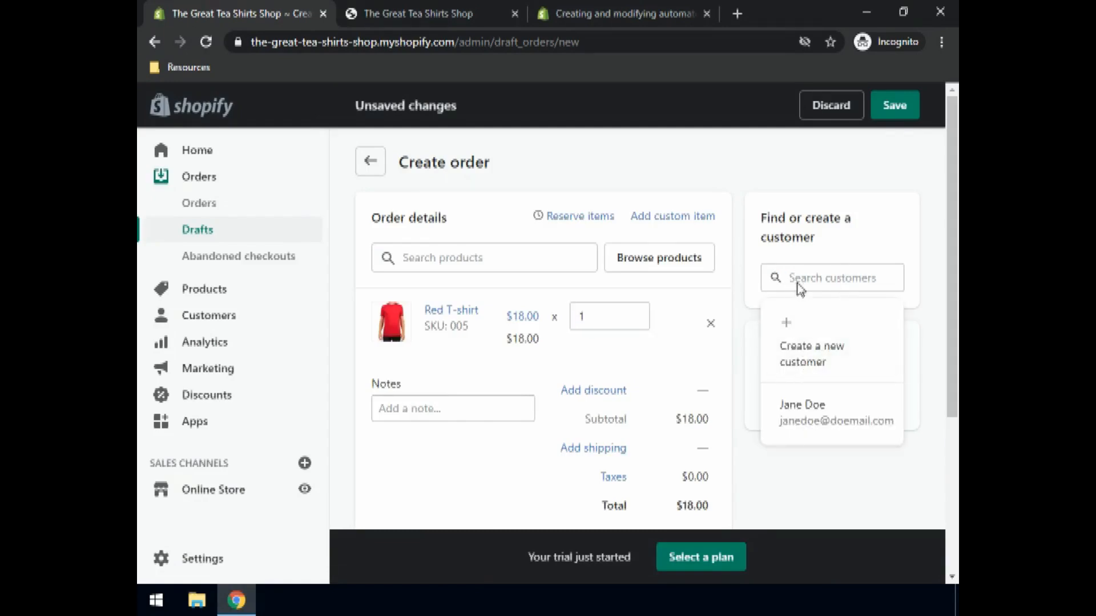
type("ja")
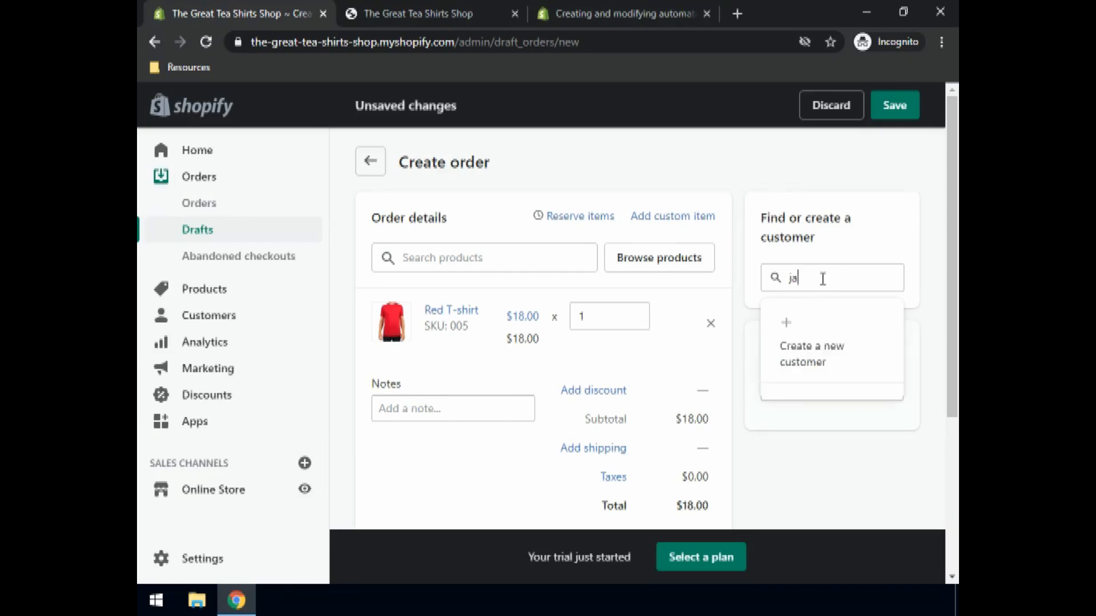
type("ne")
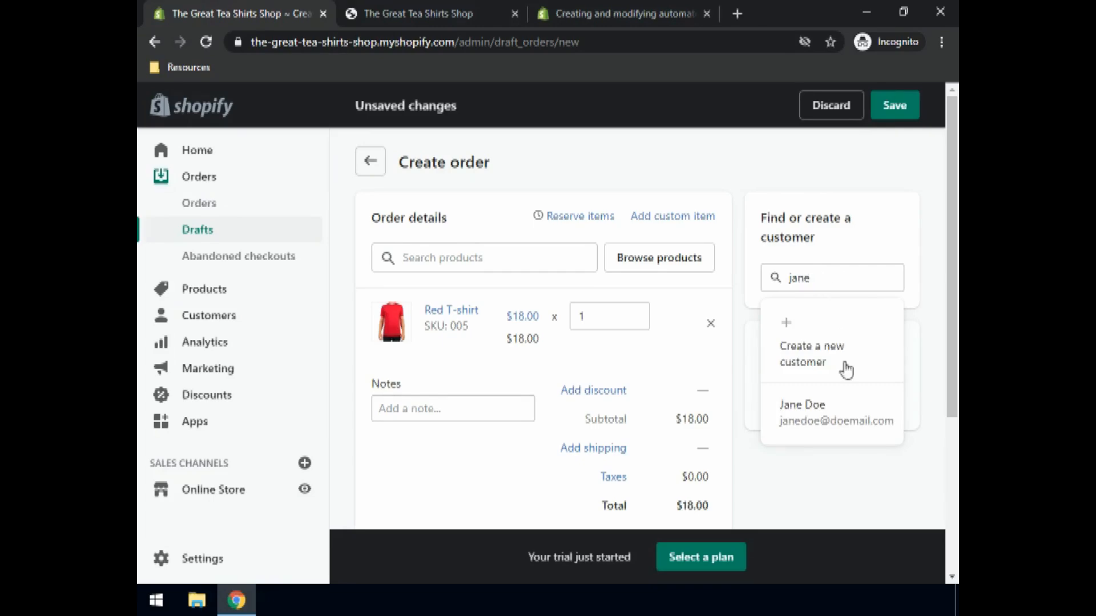
left_click_drag(826, 280, 749, 290)
key("BackSpace")
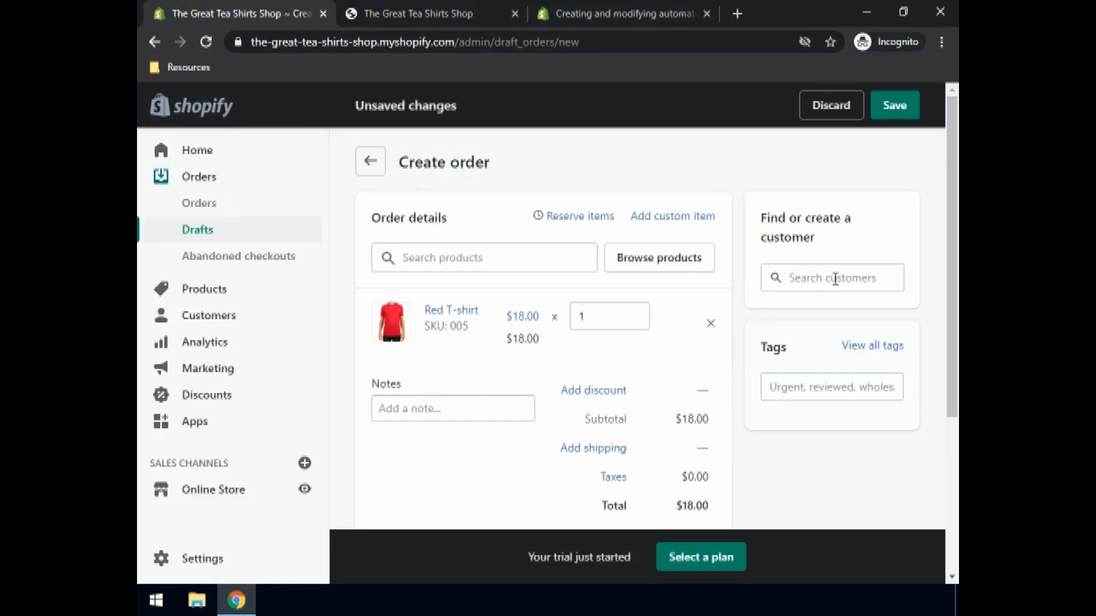
left_click(456, 258)
left_click(845, 277)
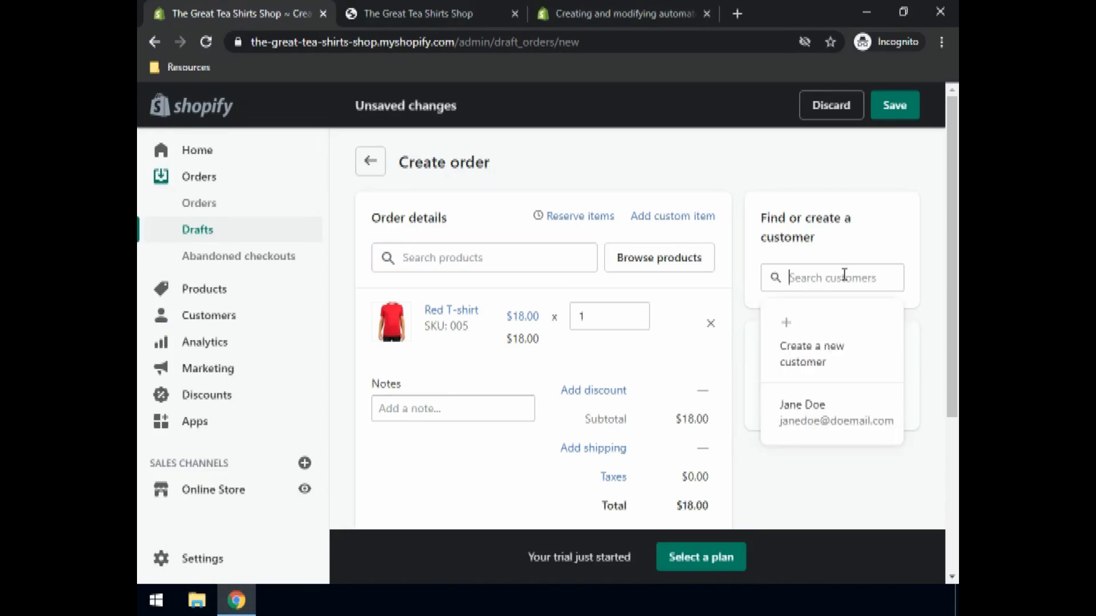
left_click(808, 428)
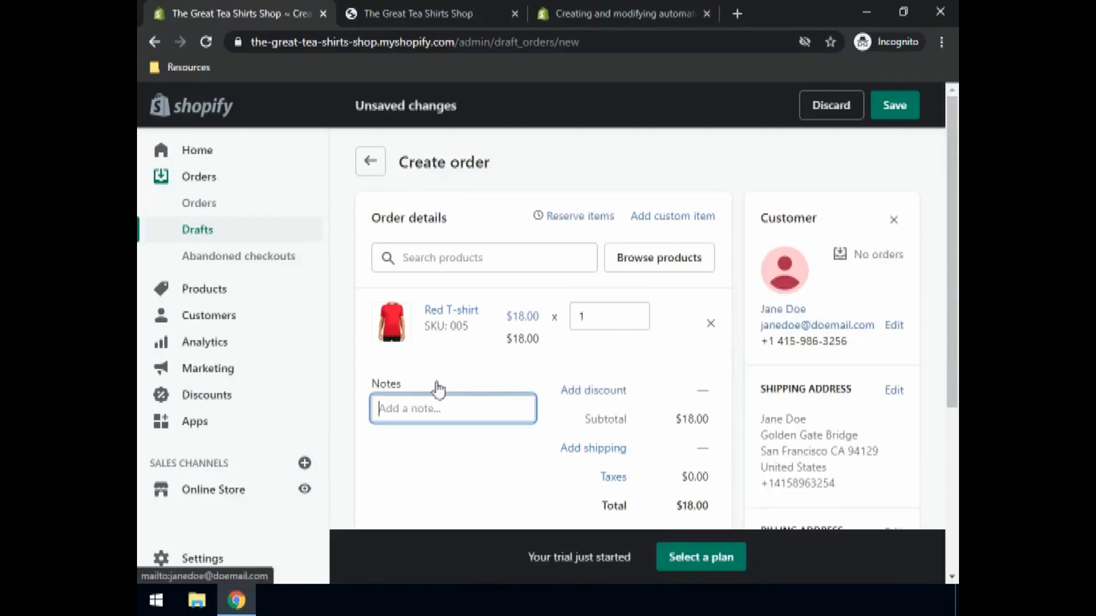
- Mark the draft as paid and confirm, creating paid order #1002 for $18.00
scroll(514, 383, "down", 5)
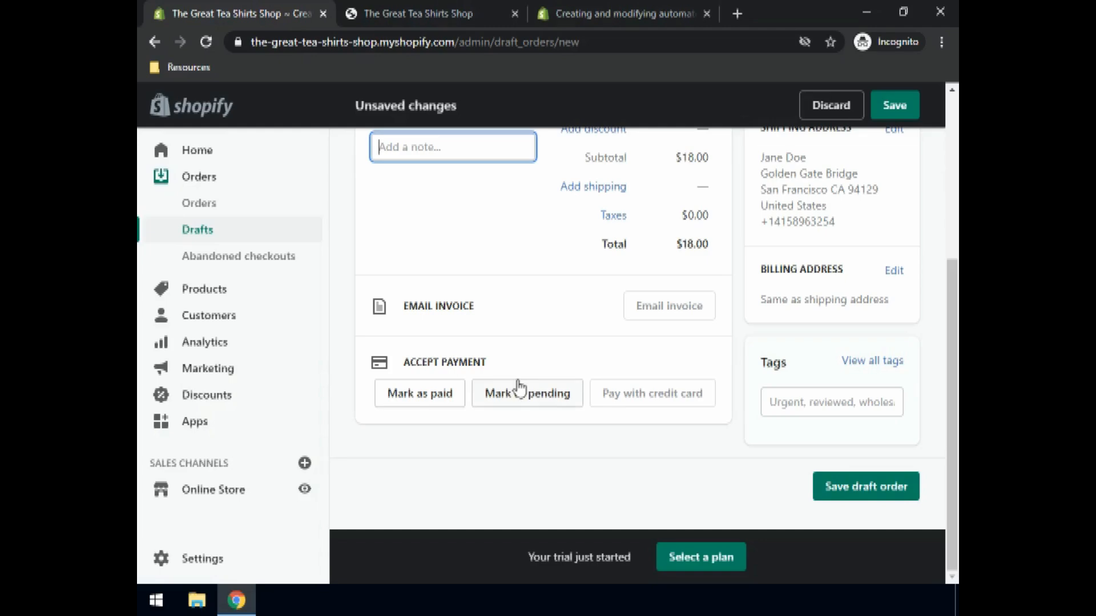
left_click(427, 404)
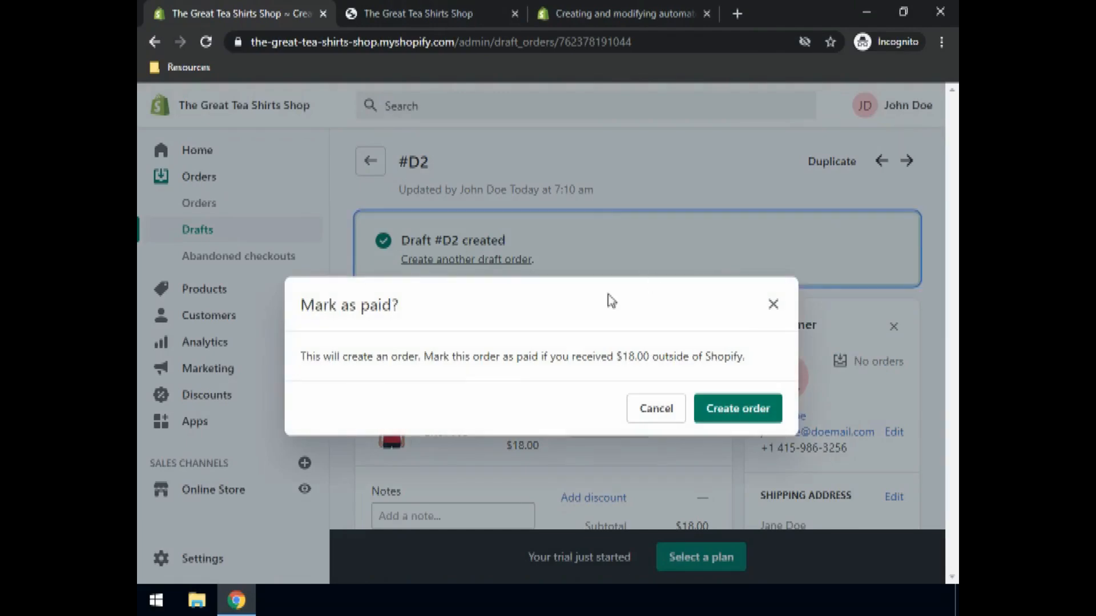
left_click(726, 414)
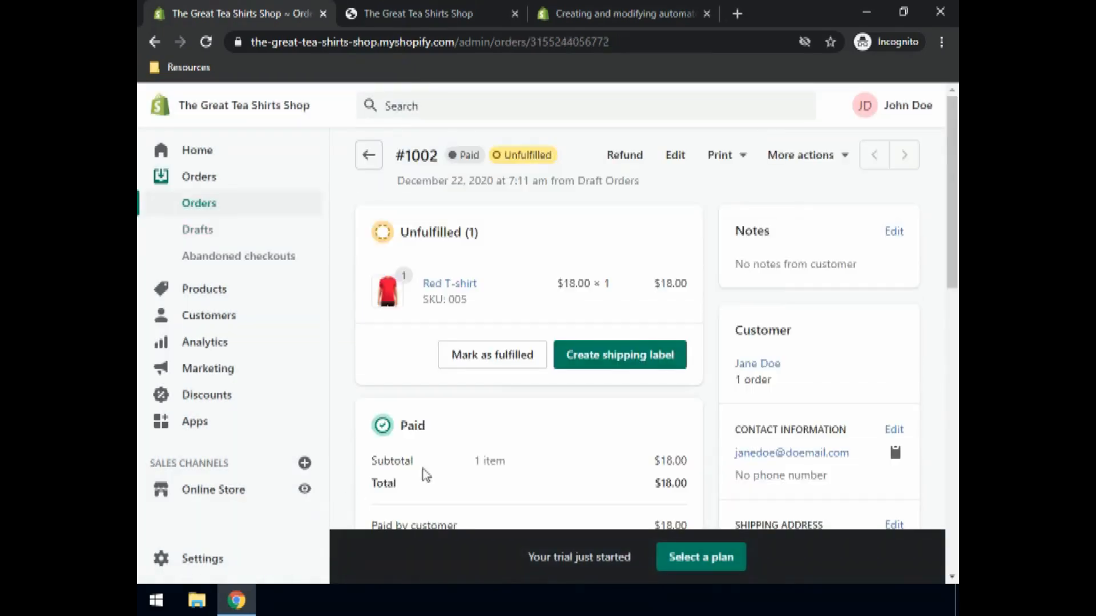
- Manually fulfil the Red T-shirt on order #1002 as shipment #1002-F1
left_click(485, 361)
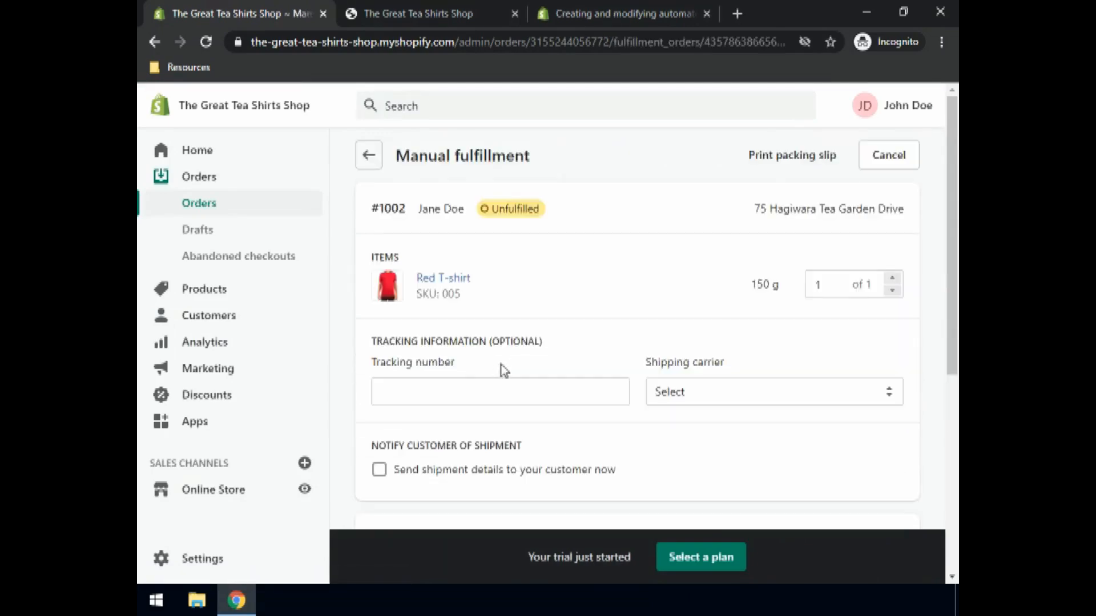
scroll(536, 384, "down", 5)
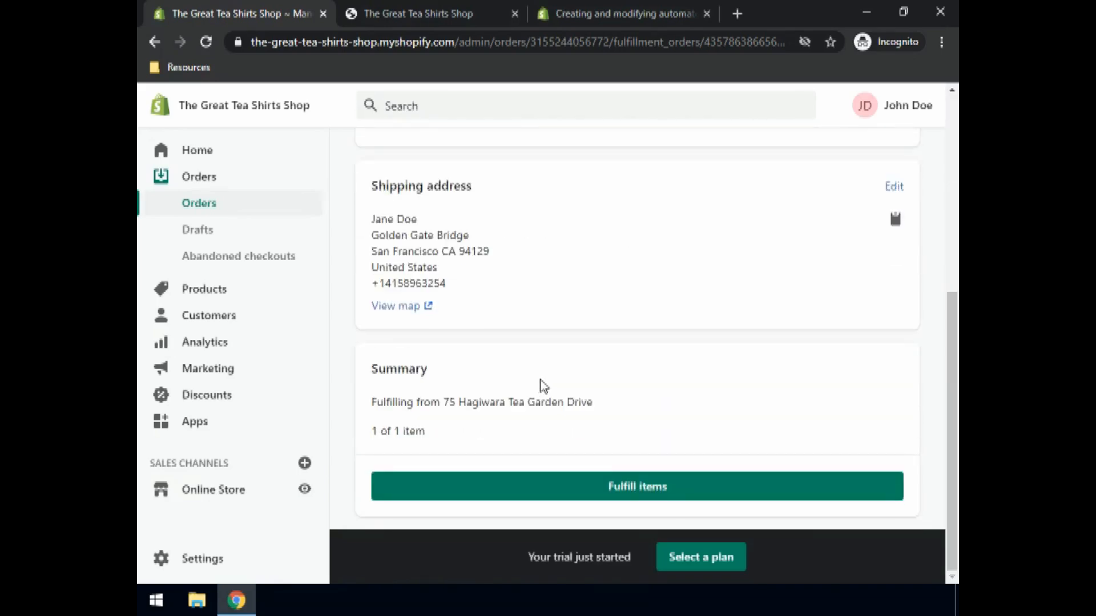
left_click(612, 489)
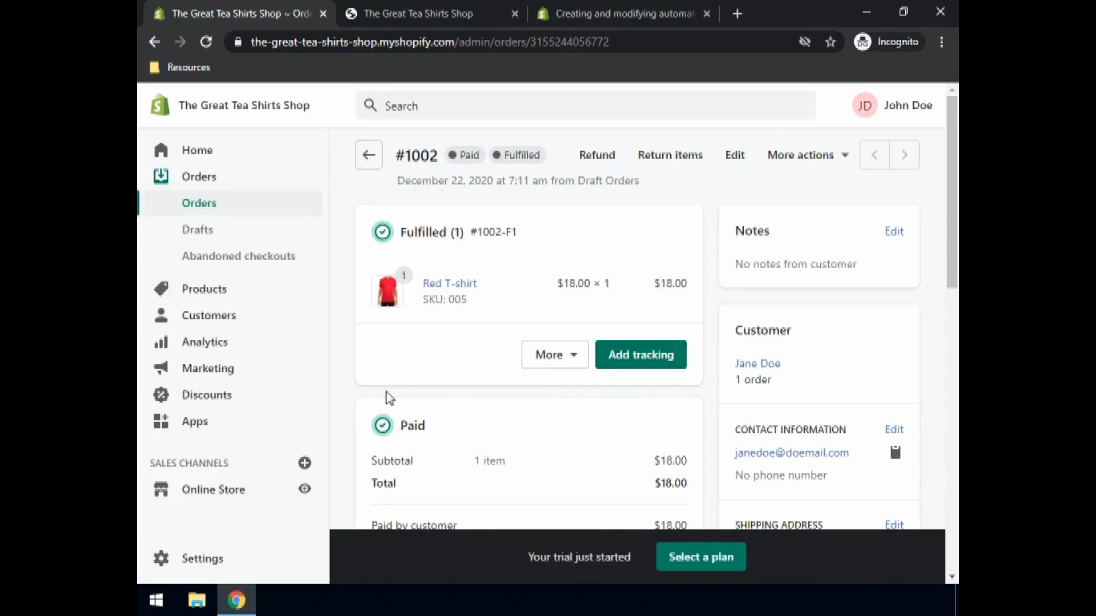
left_click(202, 211)
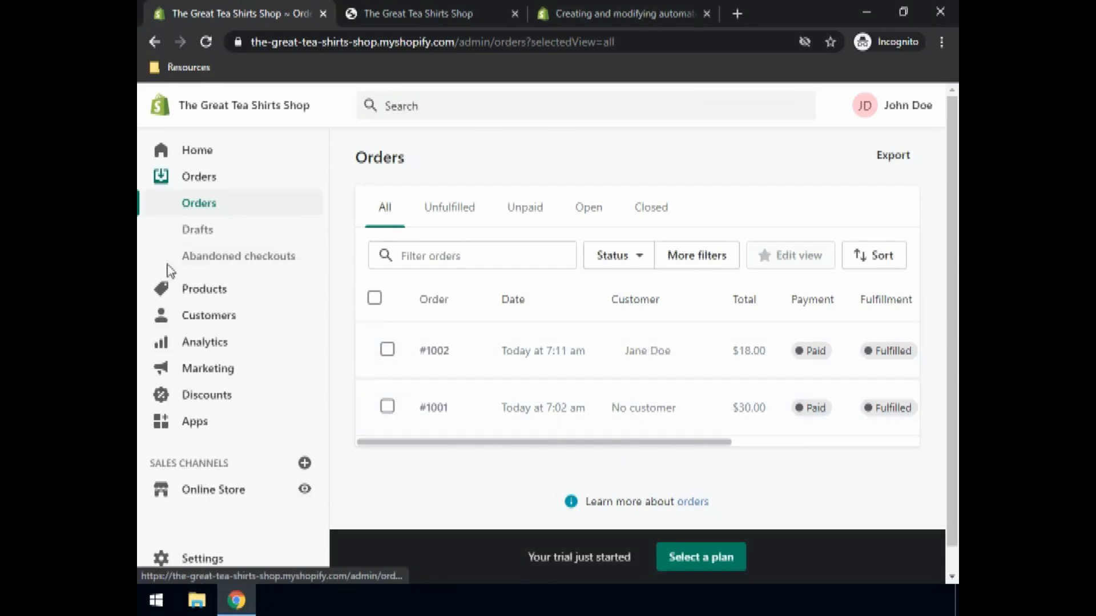
left_click(198, 320)
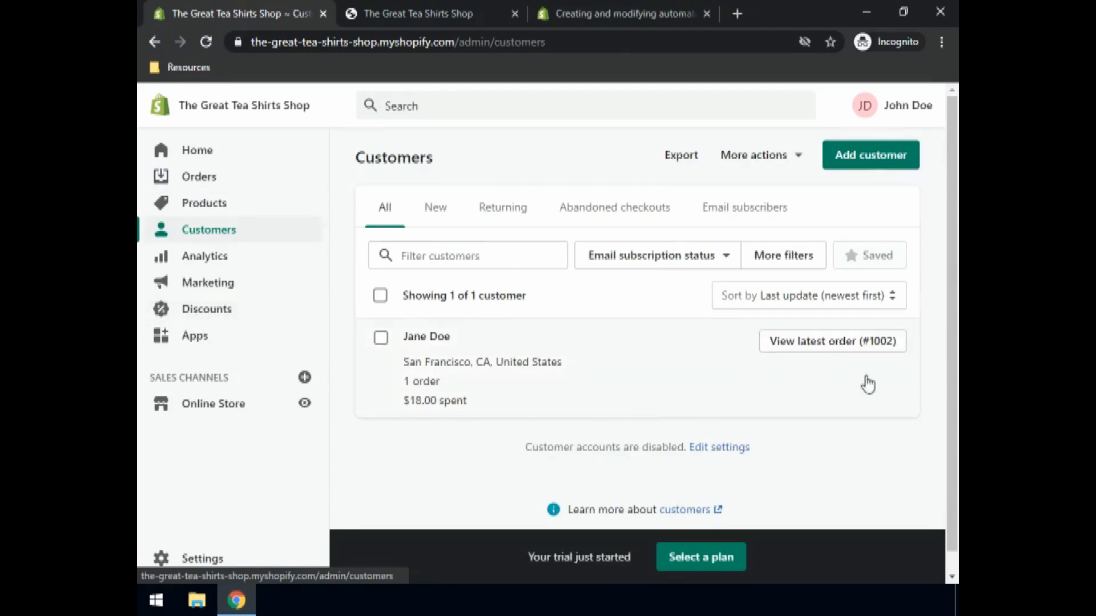
left_click(870, 346)
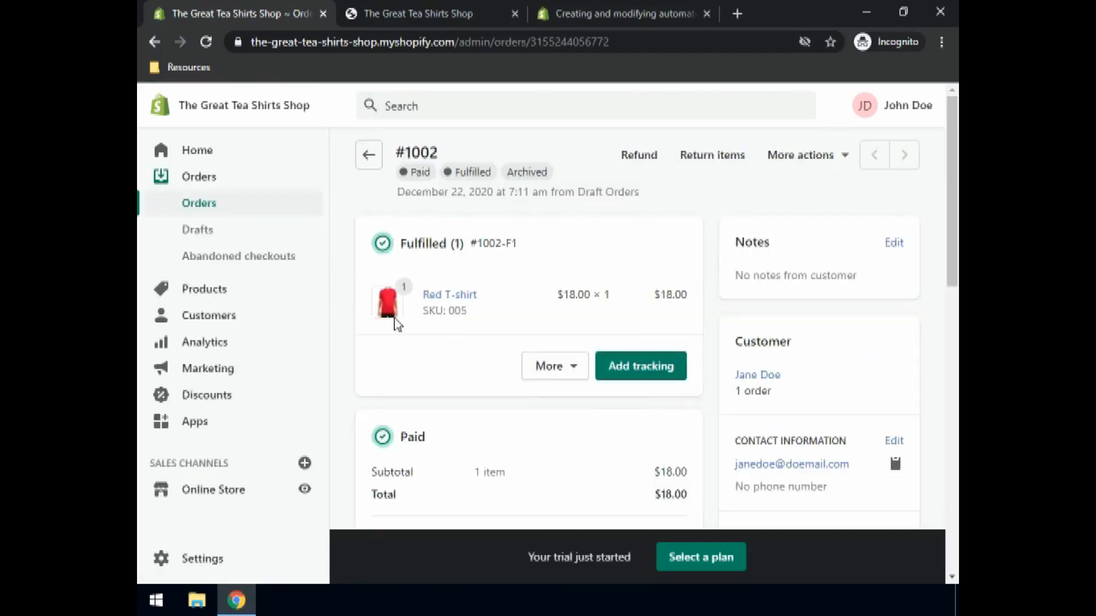
scroll(466, 328, "down", 3)
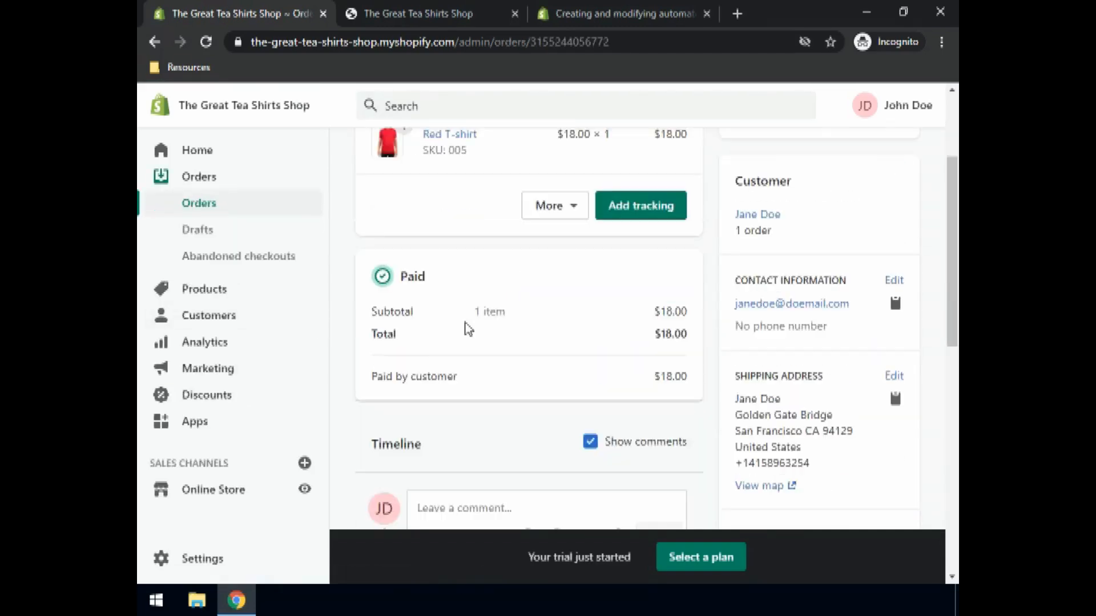
scroll(468, 328, "down", 8)
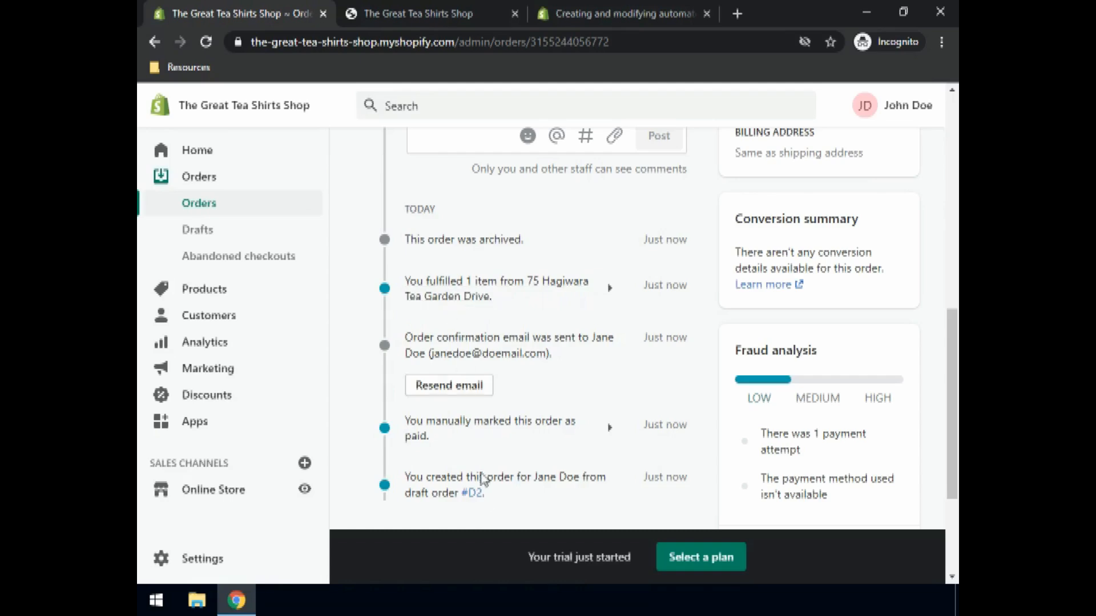
scroll(465, 460, "down", 3)
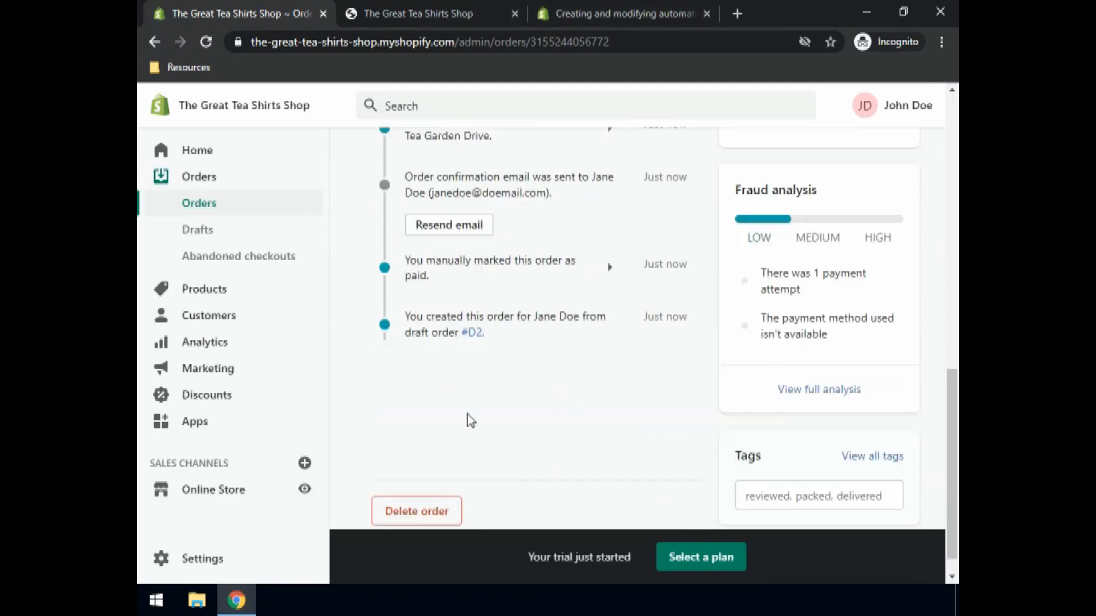
scroll(469, 414, "up", 12)
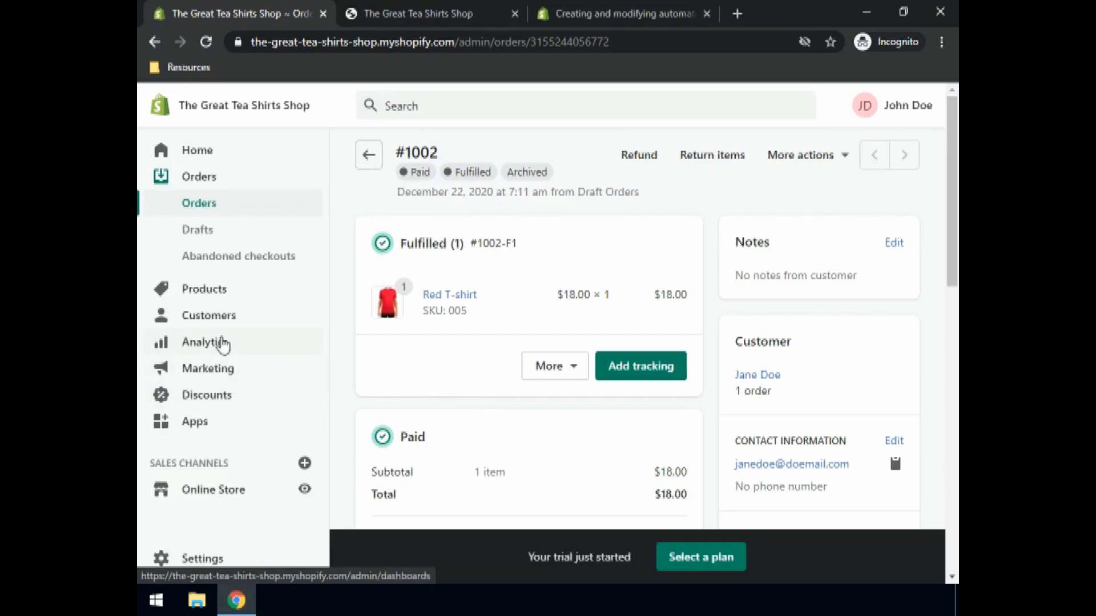
- Start issuing a new gift card and assign it to the existing customer
left_click(205, 290)
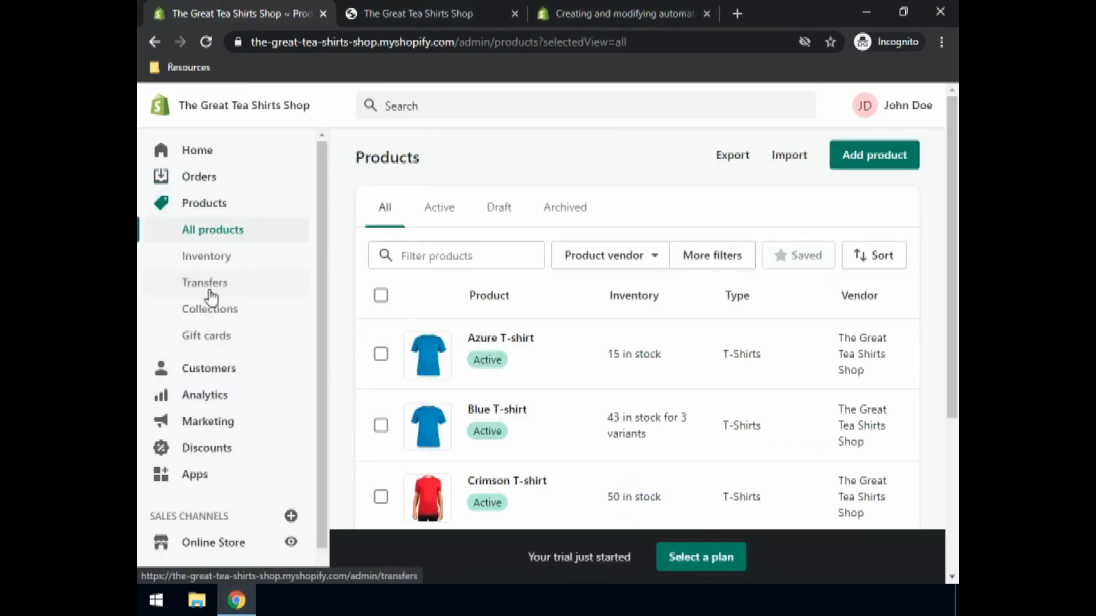
left_click(213, 343)
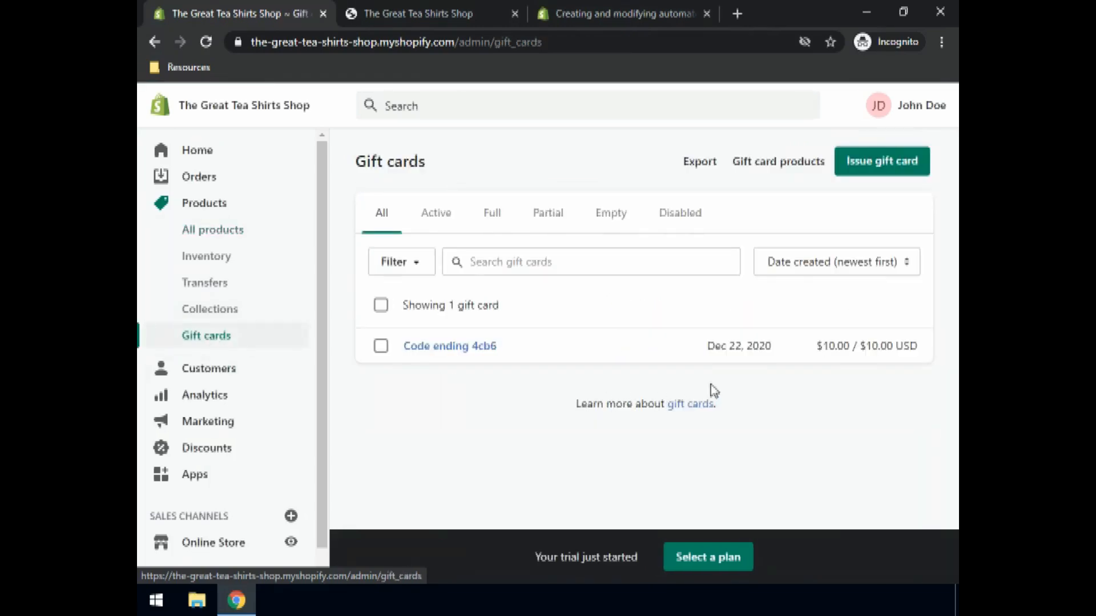
left_click(861, 167)
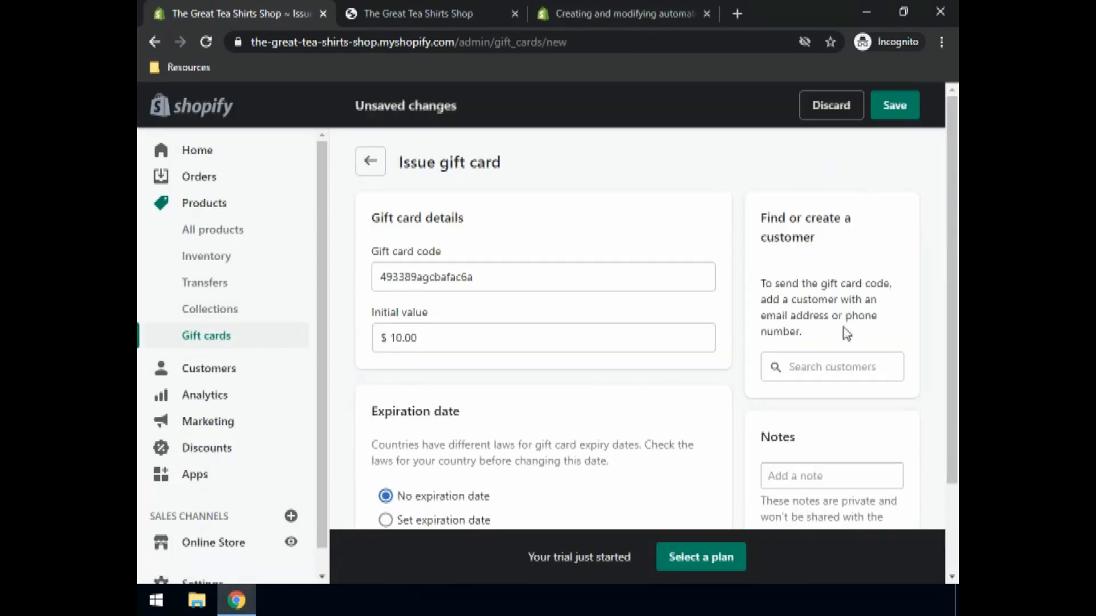
left_click(817, 365)
type("Jane")
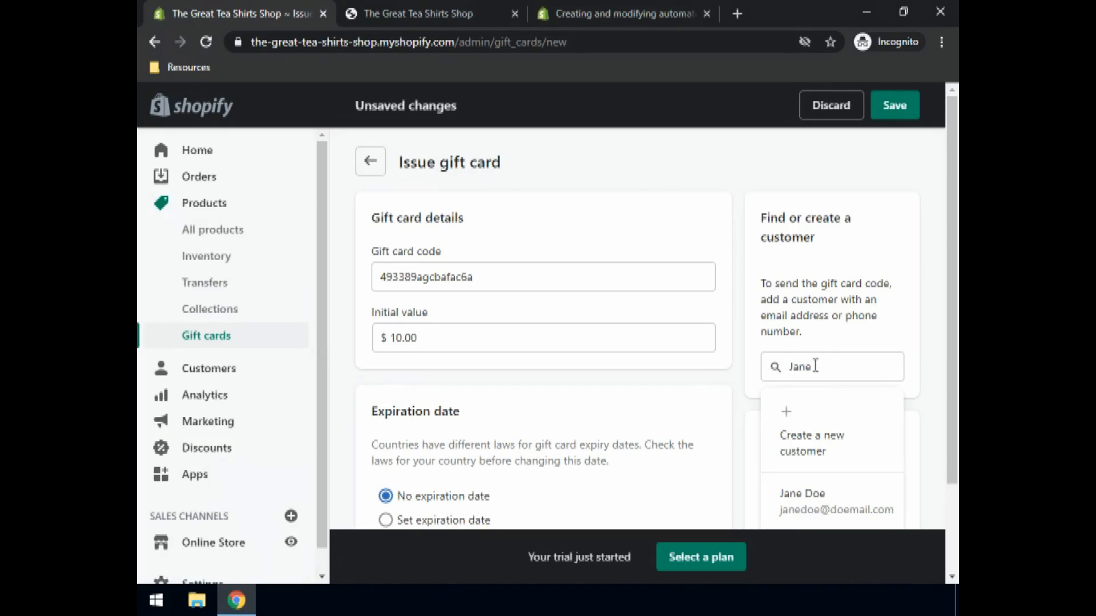
scroll(825, 368, "down", 2)
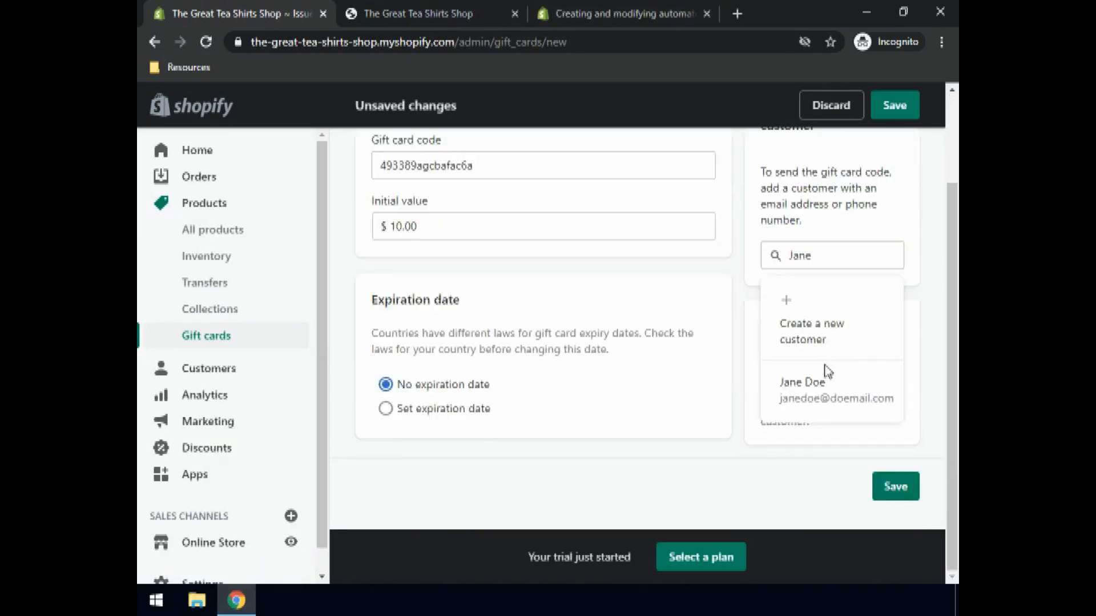
left_click(810, 398)
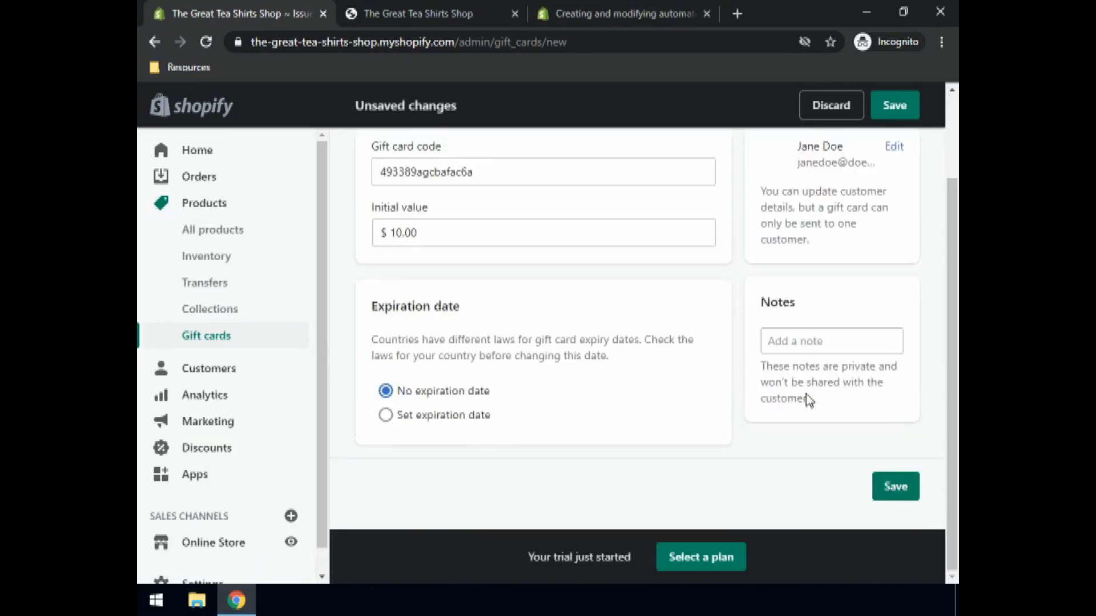
- Give the gift card an expiration date of 2021-12-22
left_click(386, 416)
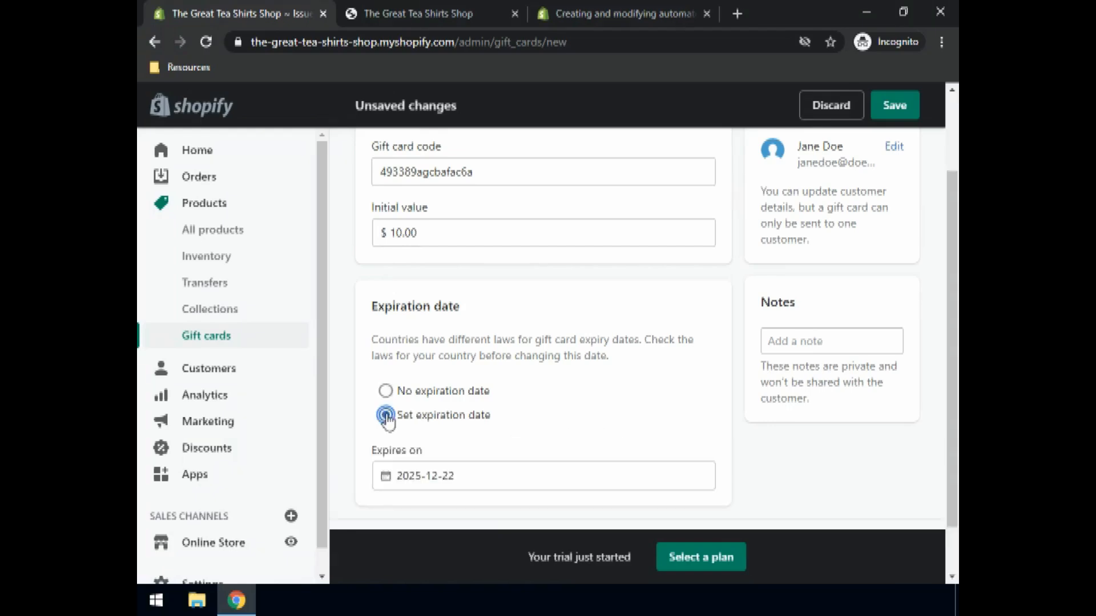
left_click(417, 477)
type("1")
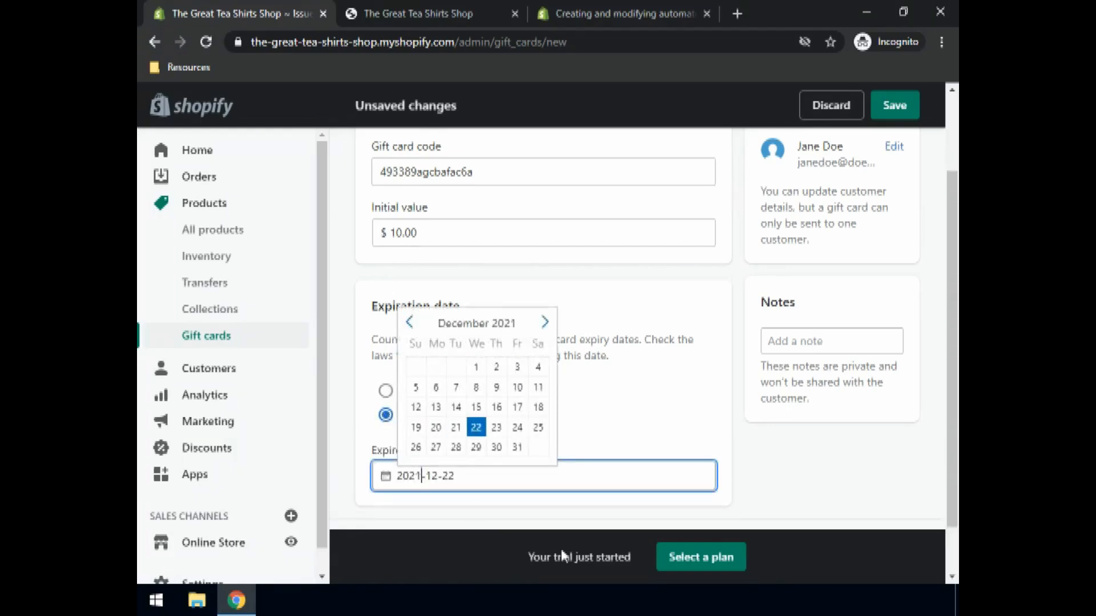
left_click(575, 369)
scroll(575, 371, "up", 2)
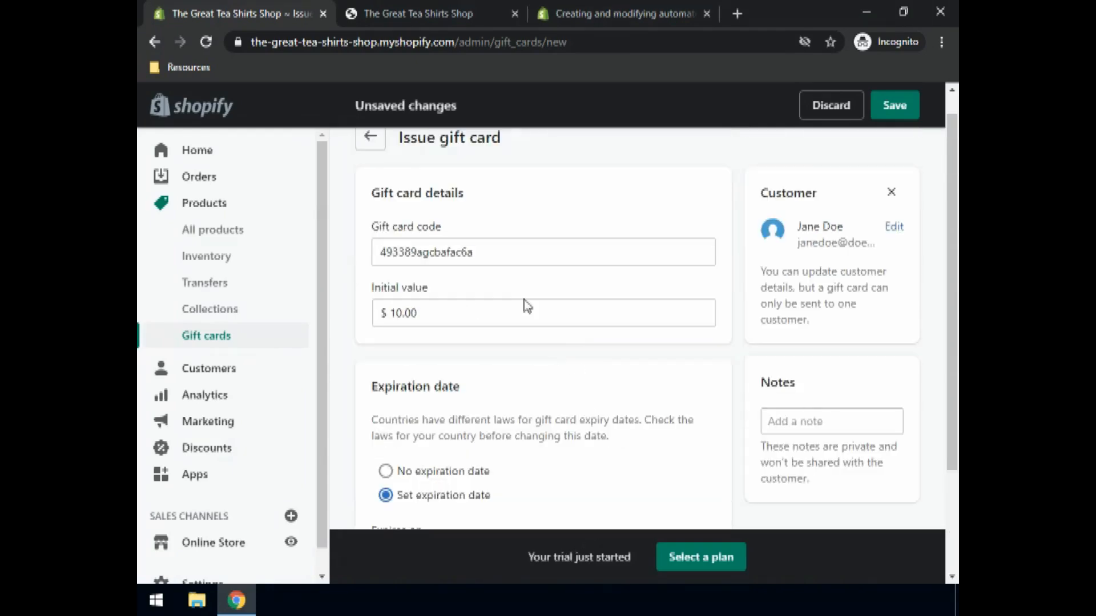
- Change the card's initial value from 10.00 to 30.00 and issue the gift card
left_click(420, 338)
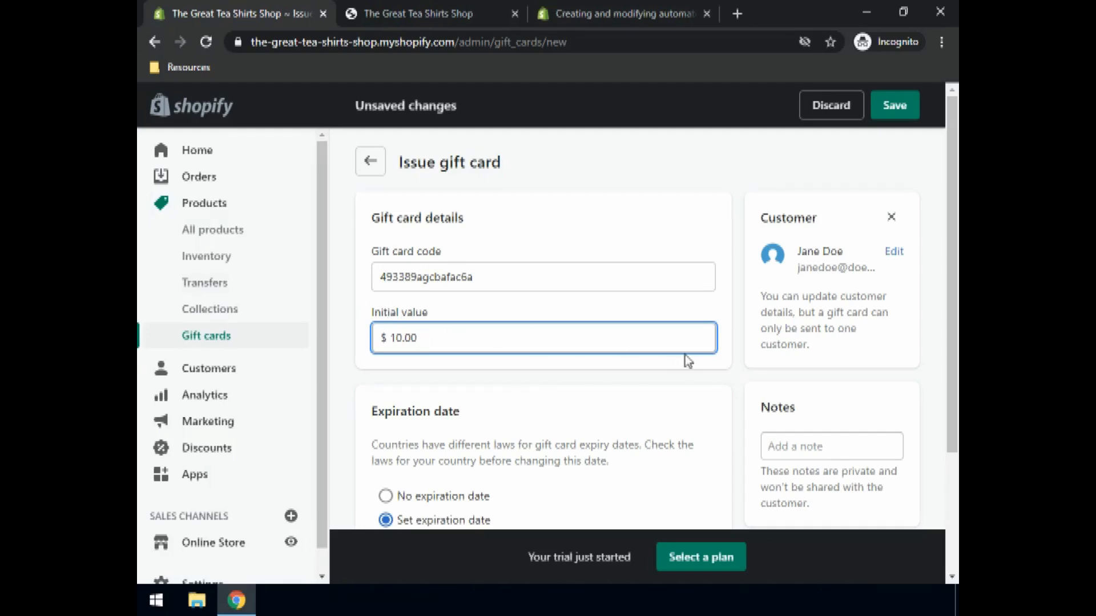
scroll(688, 359, "down", 2)
scroll(688, 360, "up", 1)
scroll(687, 360, "up", 1)
left_click(397, 340)
left_click_drag(397, 340, 390, 339)
type("3")
left_click(882, 106)
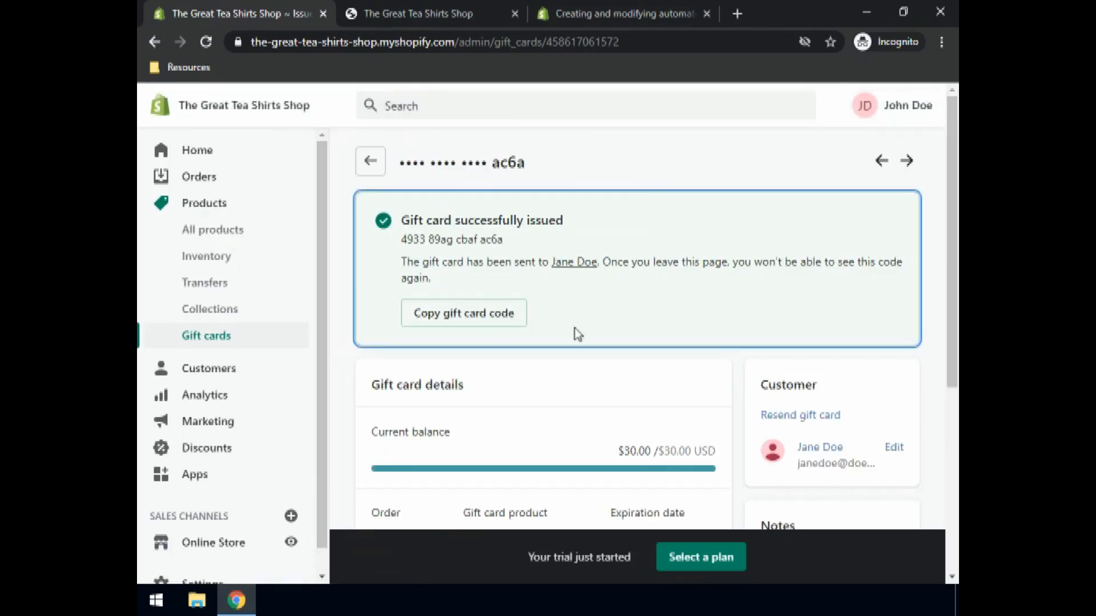
- Review the $30.00 gift card's history, then return to the Customers list
scroll(588, 343, "down", 3)
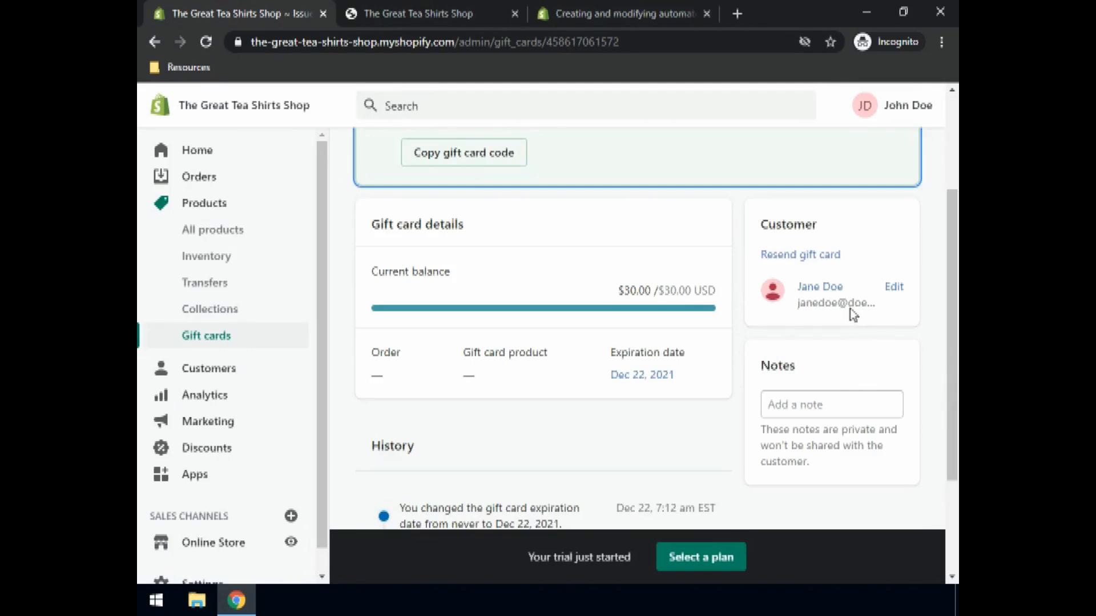
scroll(426, 433, "down", 3)
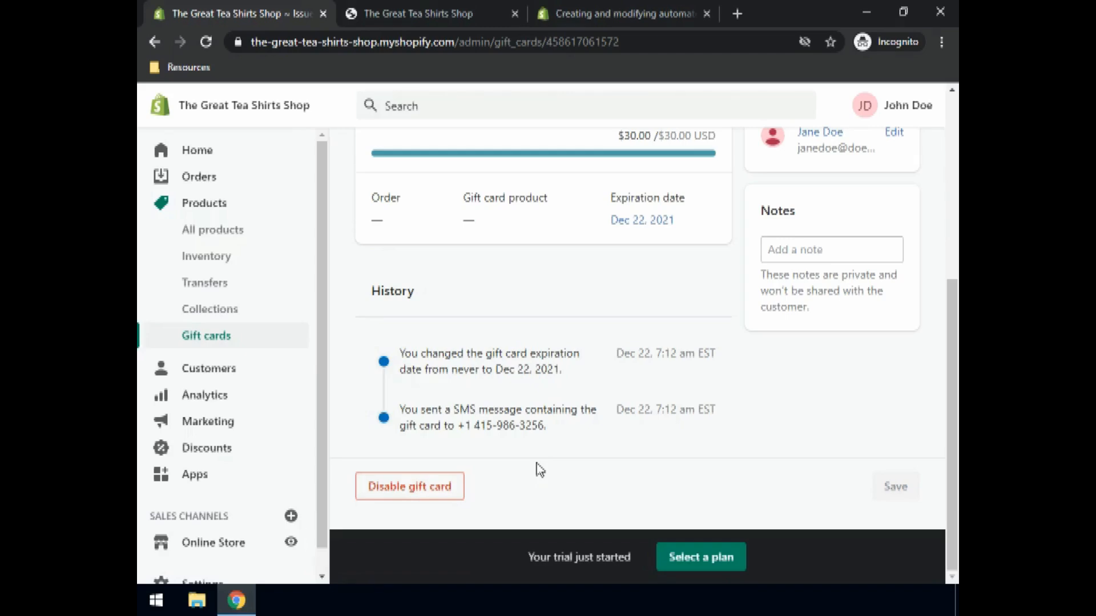
left_click(214, 369)
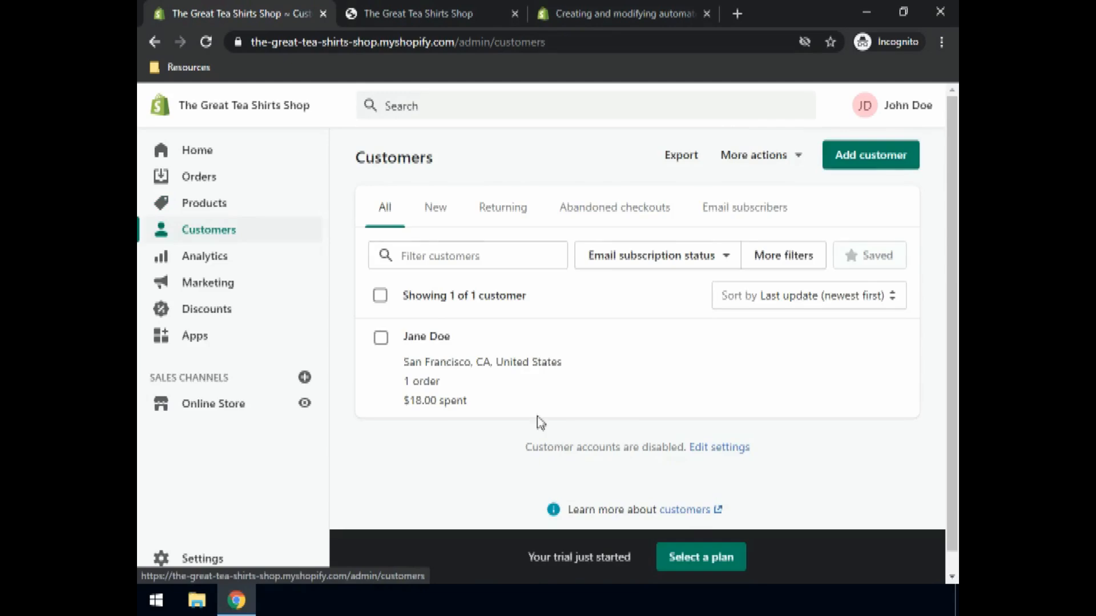
- Open the customer's profile and review order #1002, $18.00 spent, address, privacy and timeline
mouse_move(717, 407)
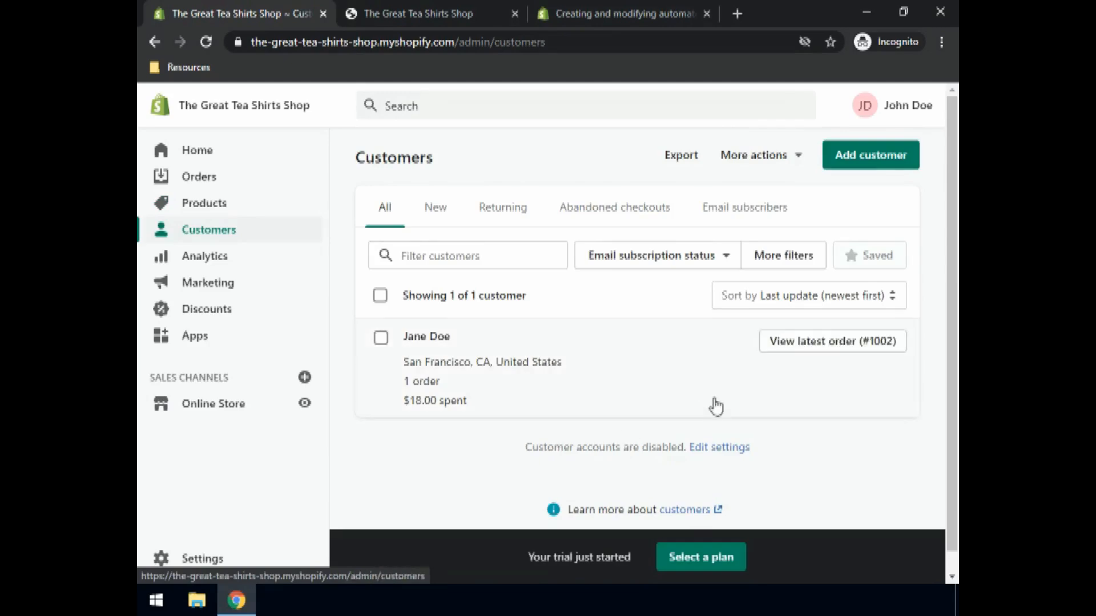
left_click(453, 359)
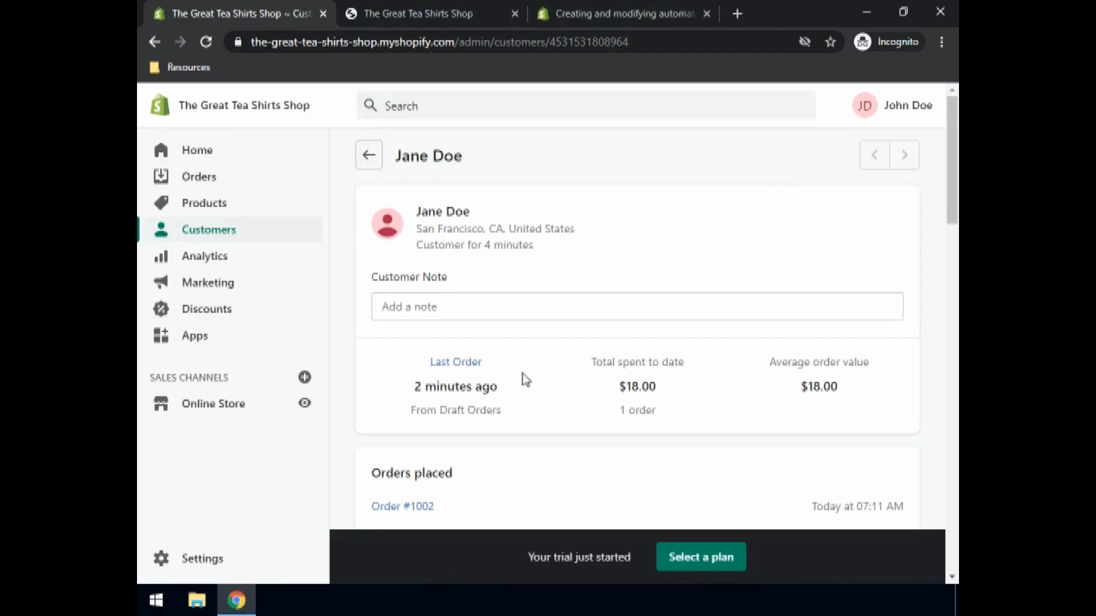
scroll(656, 405, "down", 5)
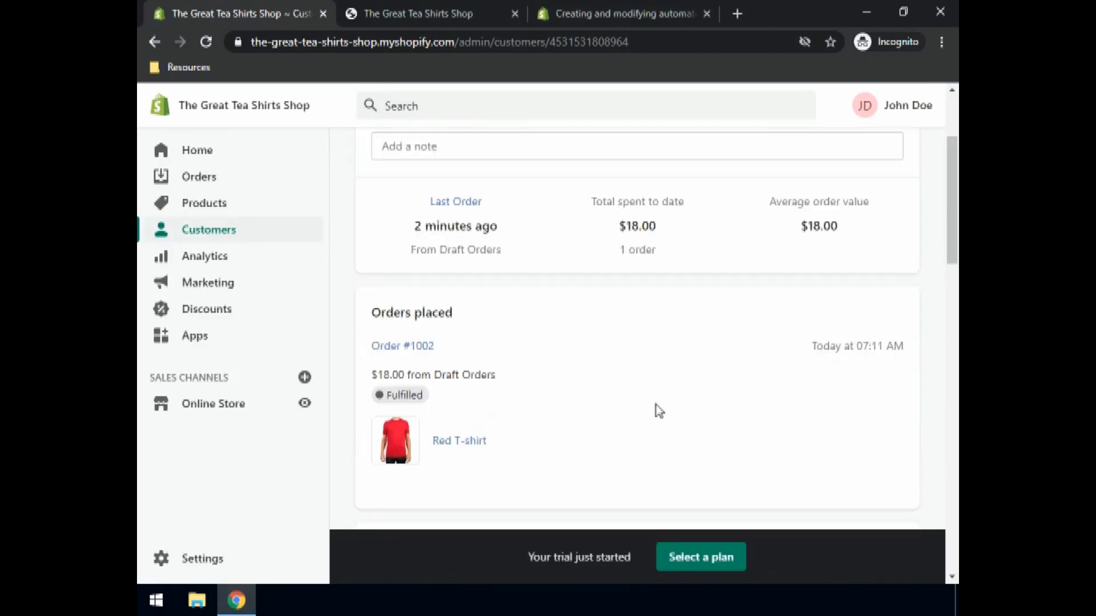
scroll(656, 406, "down", 5)
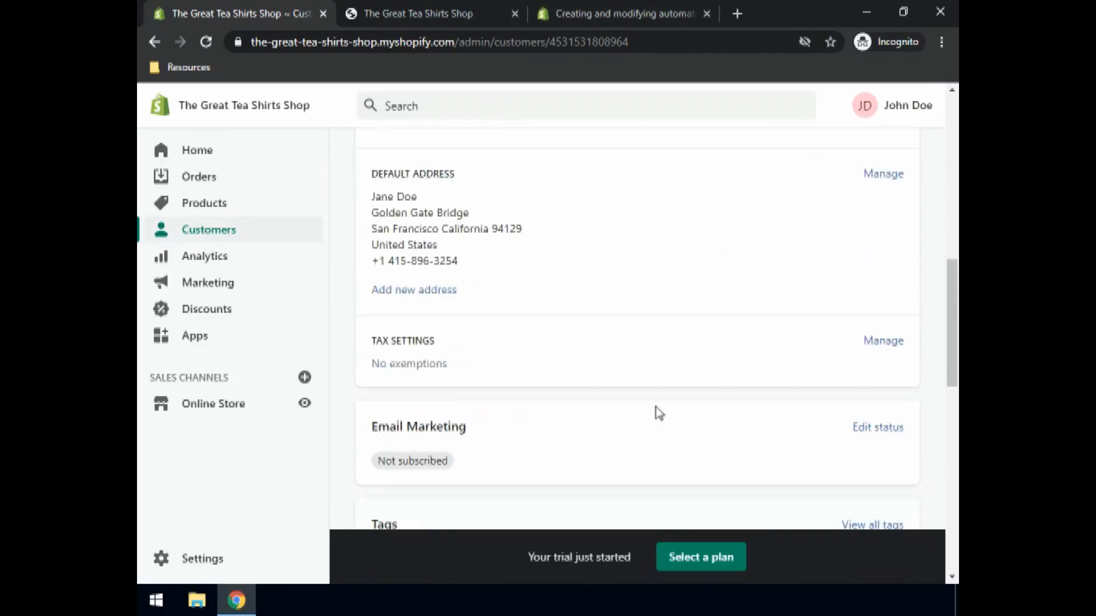
scroll(382, 399, "down", 7)
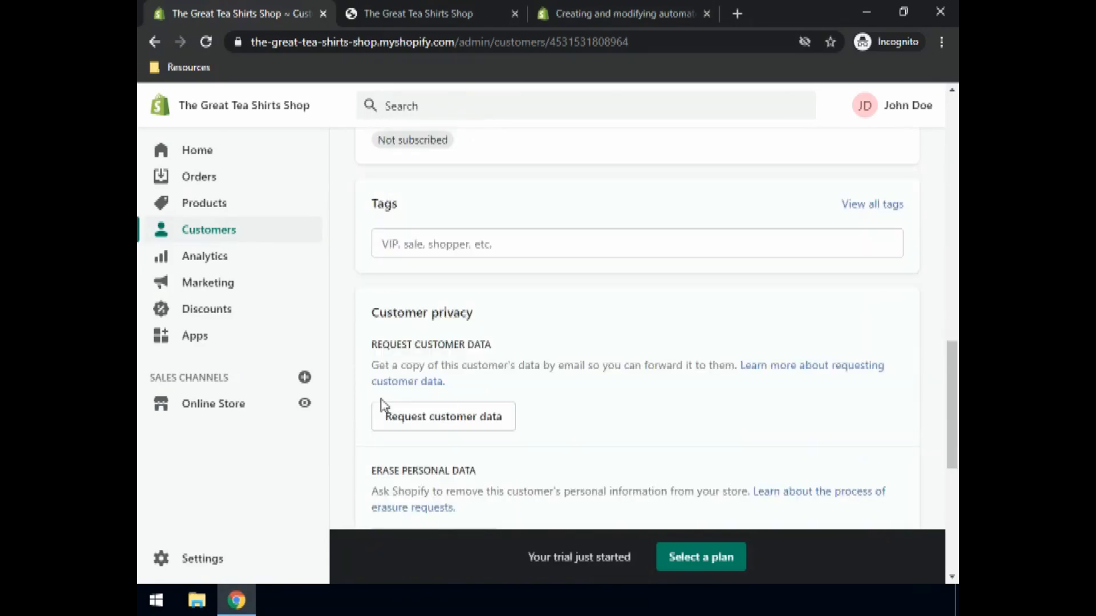
scroll(384, 406, "down", 4)
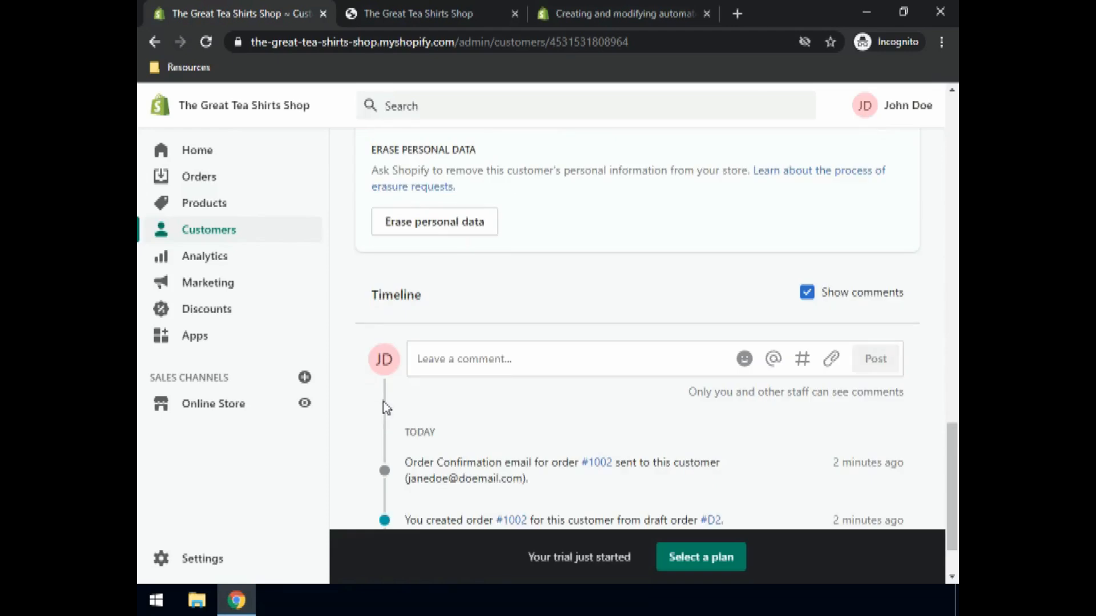
scroll(476, 380, "down", 1)
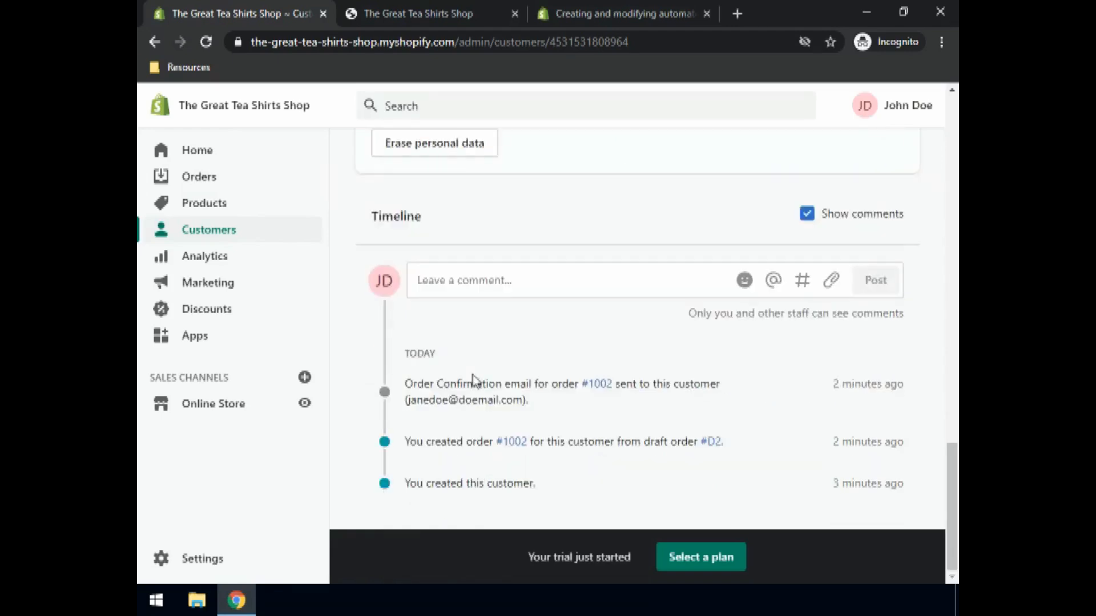
scroll(472, 381, "up", 3)
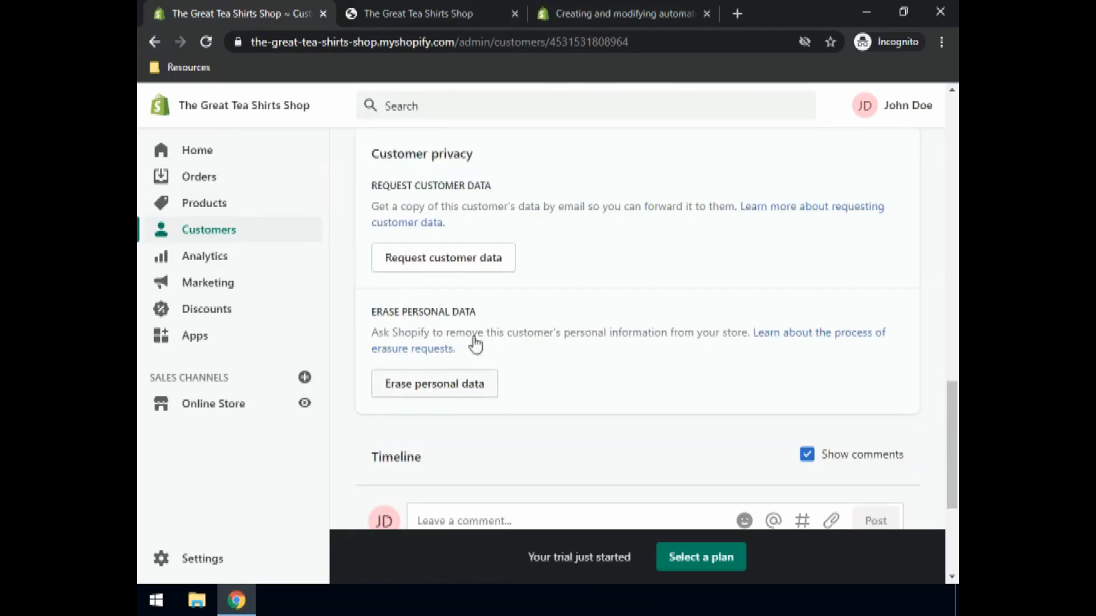